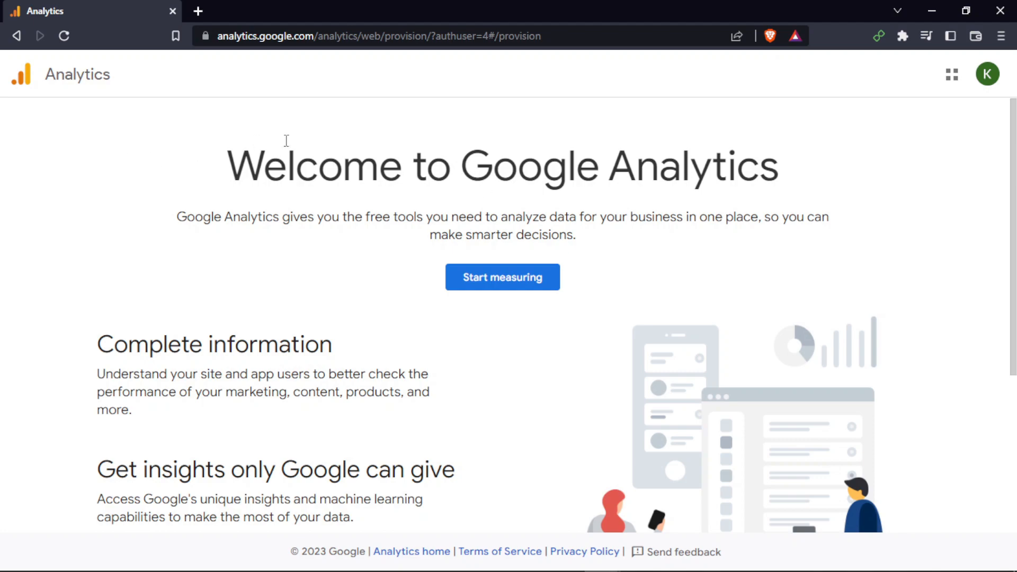
Read through the Google Analytics welcome page and start measuring
{"action": "scroll", "coordinate": [466, 260], "scroll_direction": "down", "scroll_amount": 5}
{"action": "scroll", "coordinate": [466, 259], "scroll_direction": "up", "scroll_amount": 2}
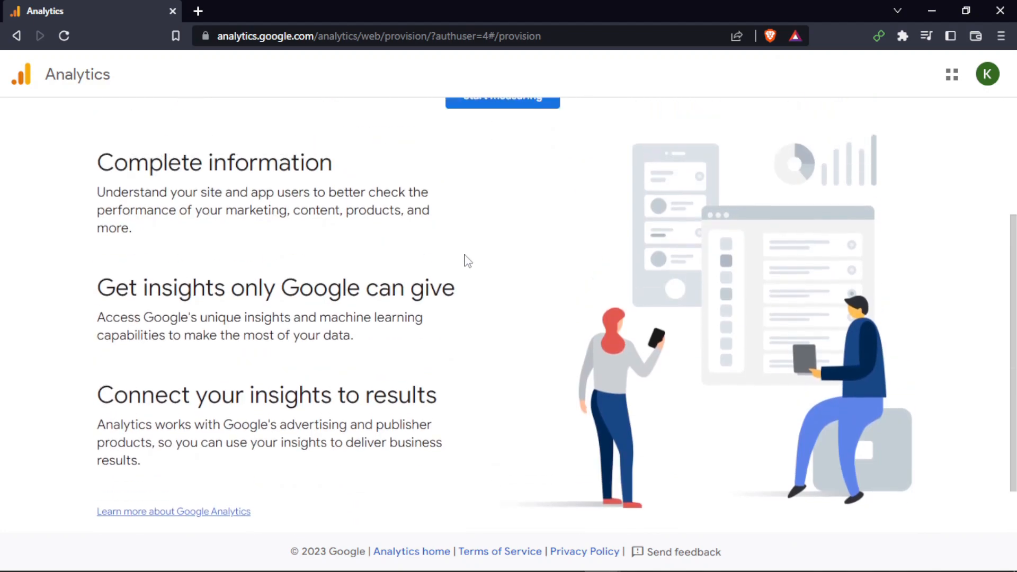
{"action": "left_click_drag", "start_coordinate": [97, 197], "coordinate": [365, 206]}
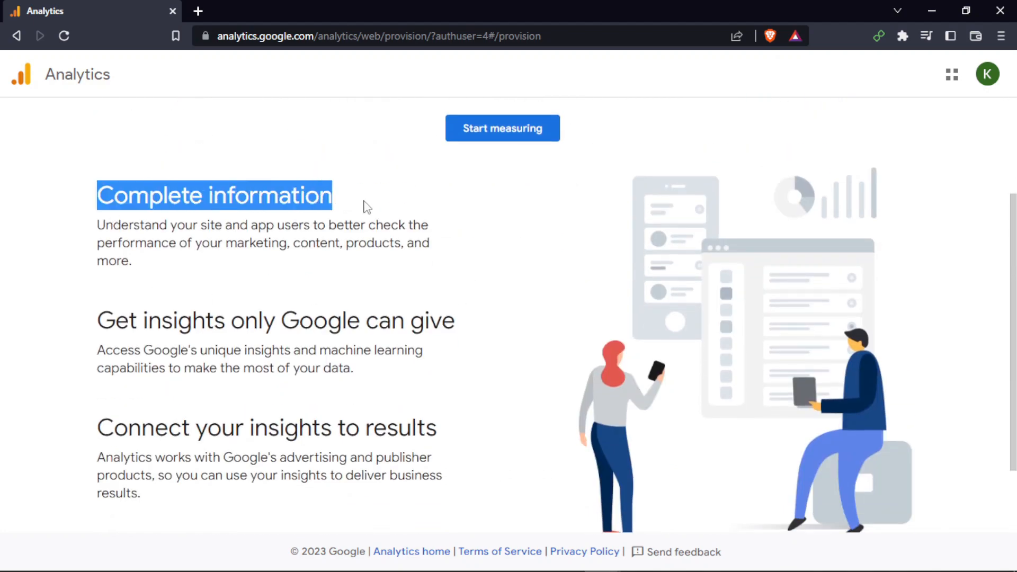
{"action": "left_click", "coordinate": [350, 227]}
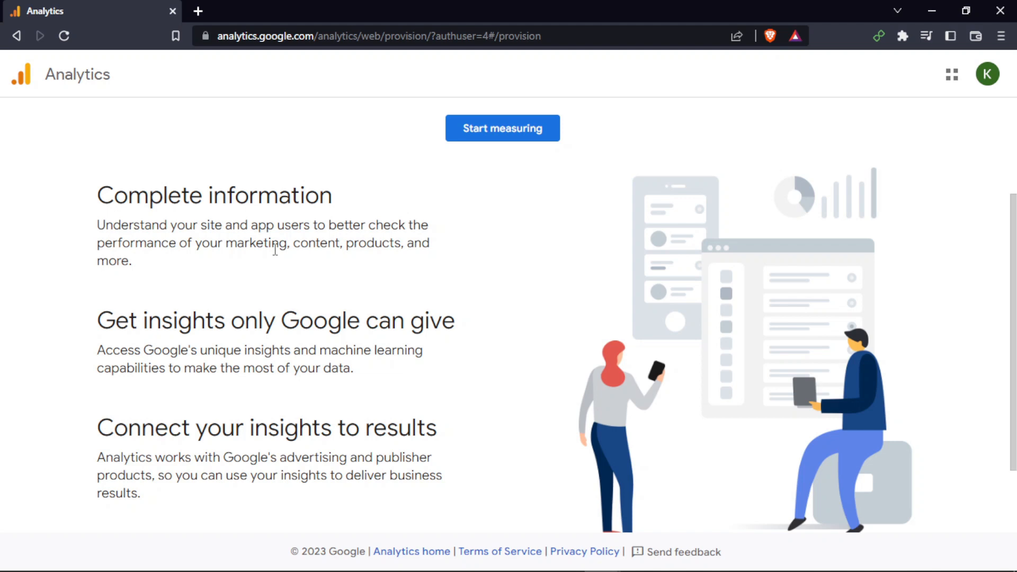
{"action": "scroll", "coordinate": [274, 248], "scroll_direction": "down", "scroll_amount": 2}
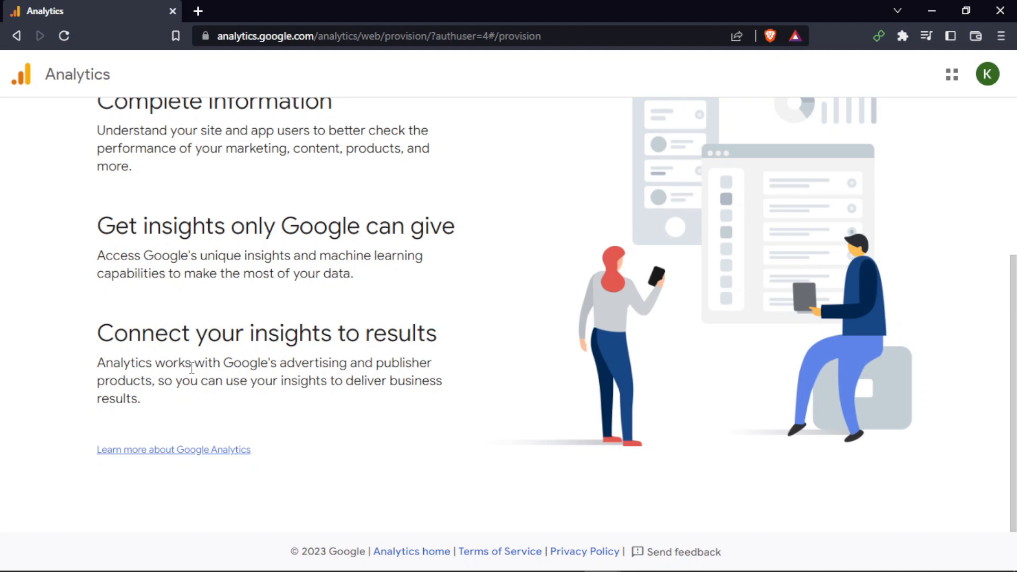
{"action": "scroll", "coordinate": [192, 367], "scroll_direction": "up", "scroll_amount": 5}
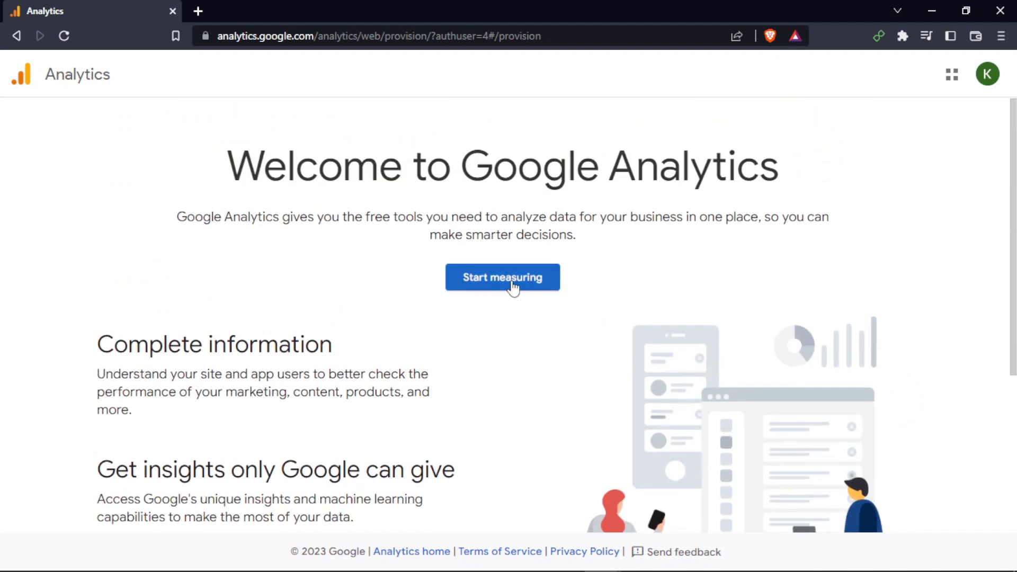
{"action": "left_click", "coordinate": [512, 286]}
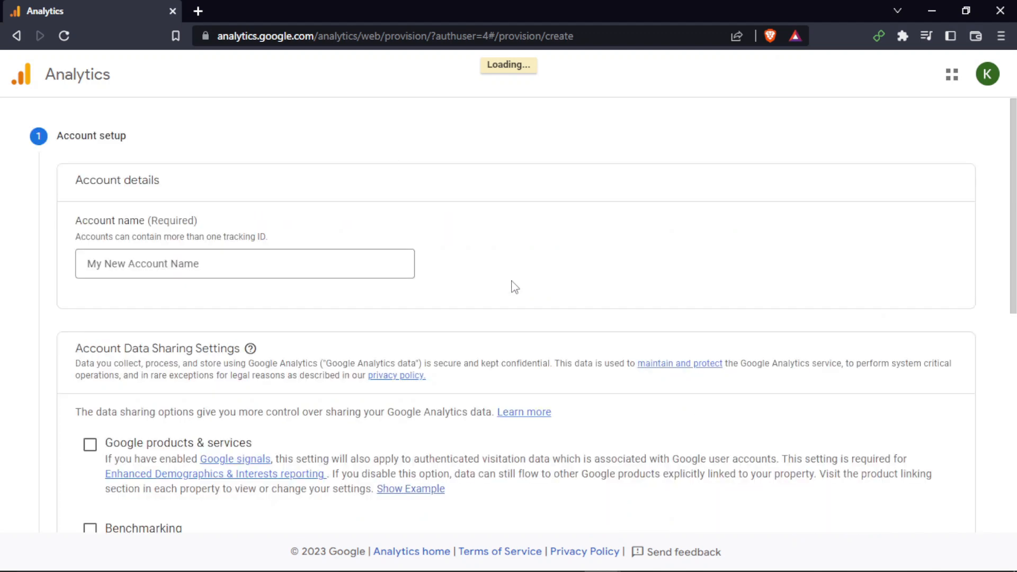
Enter the user's name as the new account's name
{"action": "left_click_drag", "start_coordinate": [116, 221], "coordinate": [196, 218]}
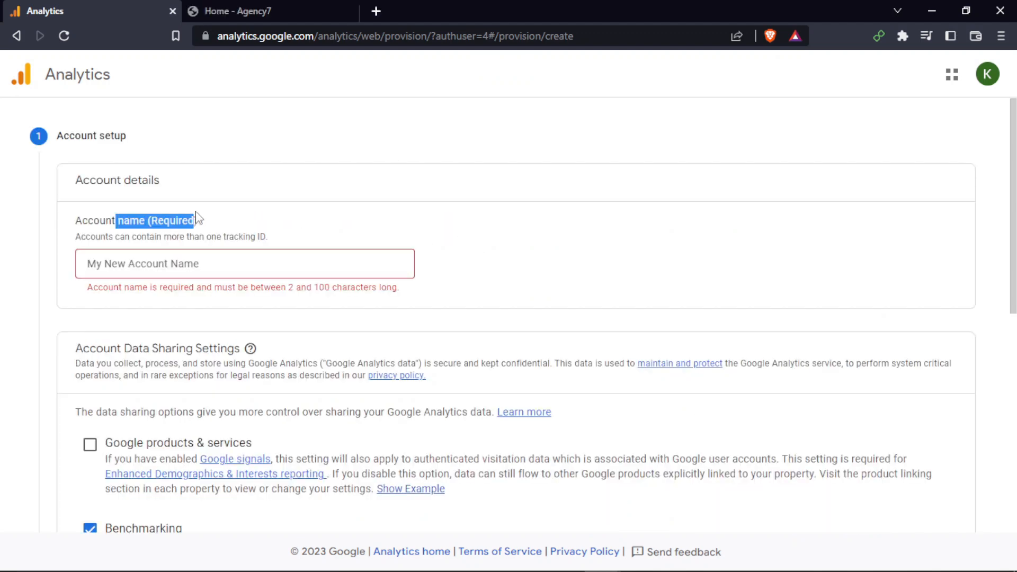
{"action": "left_click", "coordinate": [265, 235]}
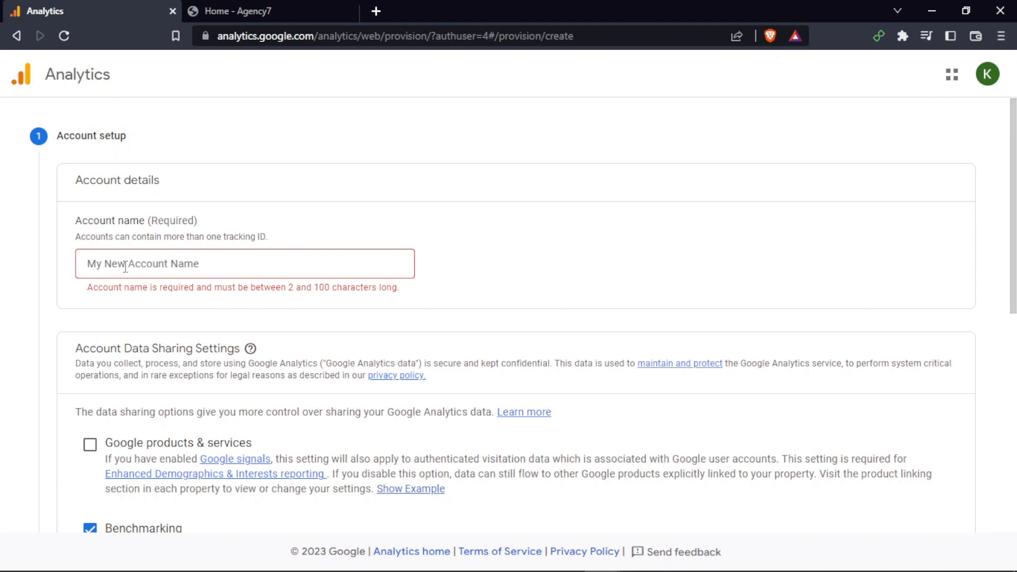
{"action": "left_click", "coordinate": [100, 265]}
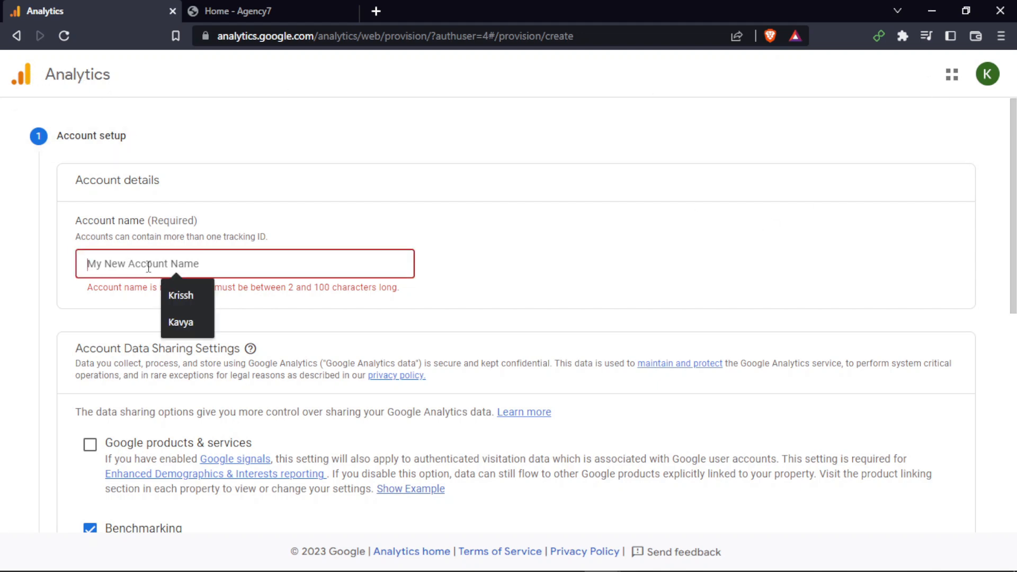
{"action": "type", "text": "Krisshh"}
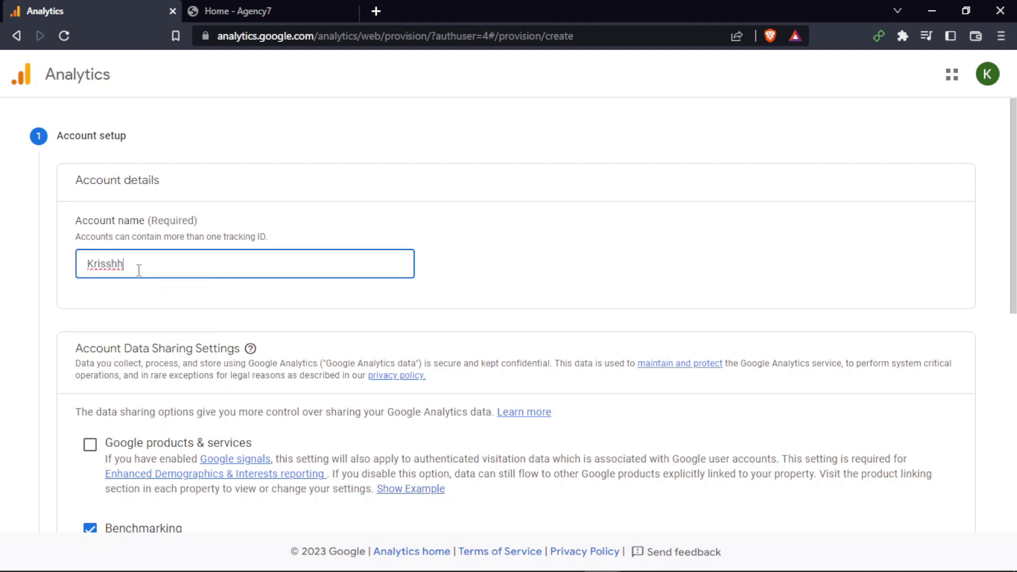
{"action": "left_click", "coordinate": [212, 304]}
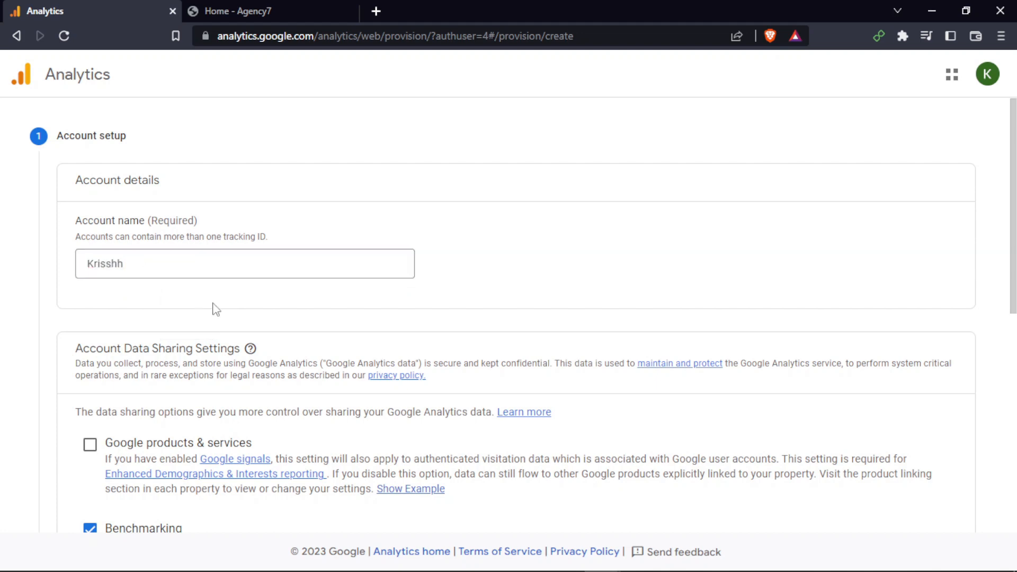
Enable Google products & services data sharing and continue to property setup
{"action": "scroll", "coordinate": [168, 289], "scroll_direction": "down", "scroll_amount": 3}
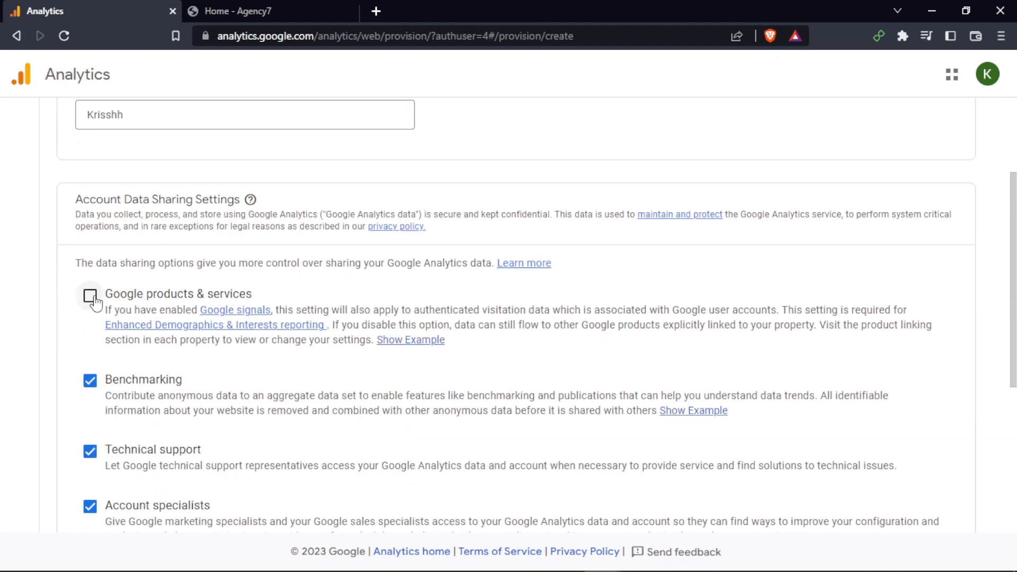
{"action": "left_click", "coordinate": [92, 298]}
{"action": "scroll", "coordinate": [93, 299], "scroll_direction": "down", "scroll_amount": 3}
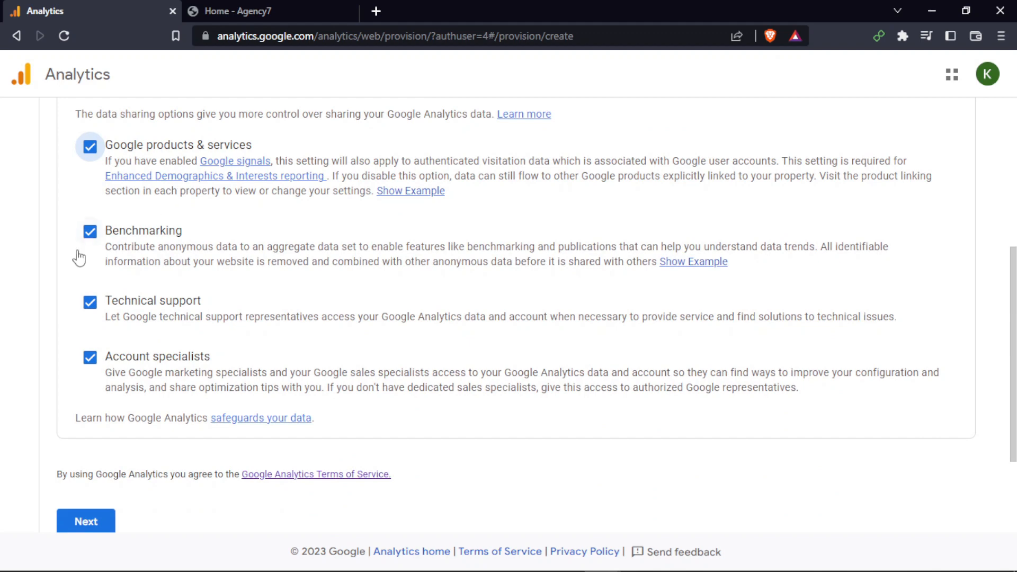
{"action": "scroll", "coordinate": [74, 254], "scroll_direction": "up", "scroll_amount": 1}
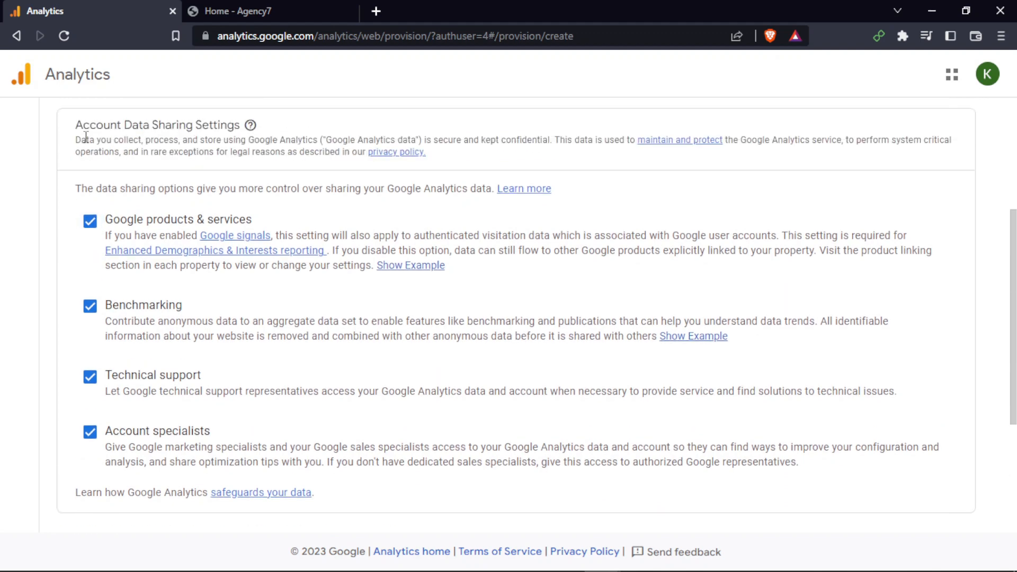
{"action": "left_click_drag", "start_coordinate": [86, 138], "coordinate": [216, 130]}
{"action": "left_click", "coordinate": [164, 160]}
{"action": "scroll", "coordinate": [26, 262], "scroll_direction": "down", "scroll_amount": 2}
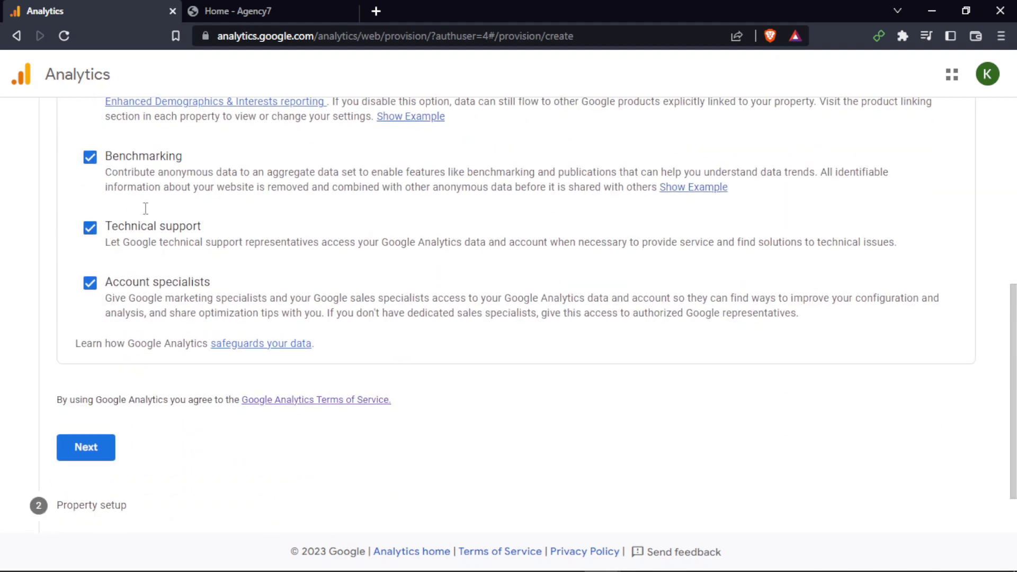
{"action": "left_click", "coordinate": [90, 446]}
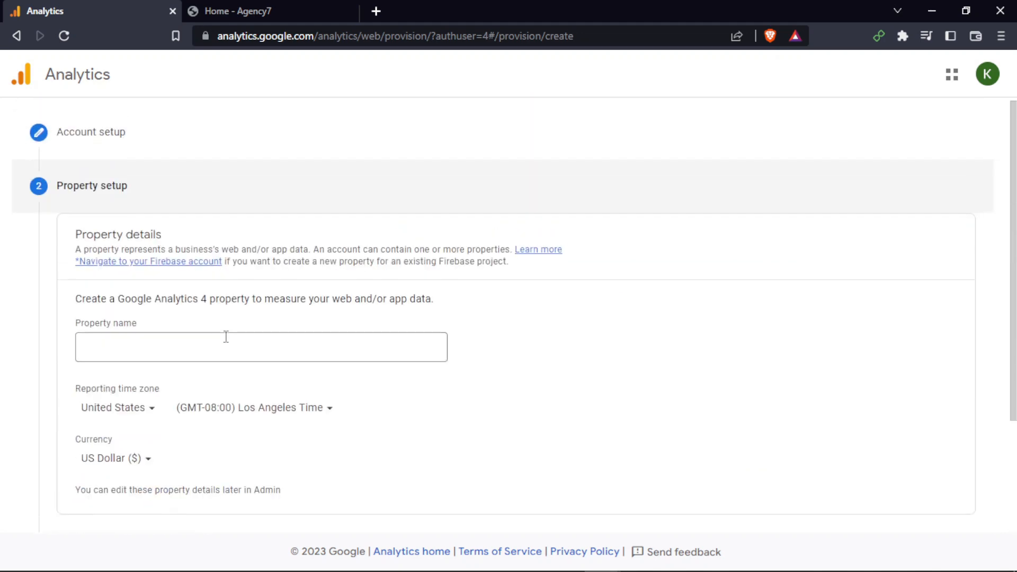
Read the property details description and the property name field
{"action": "scroll", "coordinate": [100, 264], "scroll_direction": "down", "scroll_amount": 1}
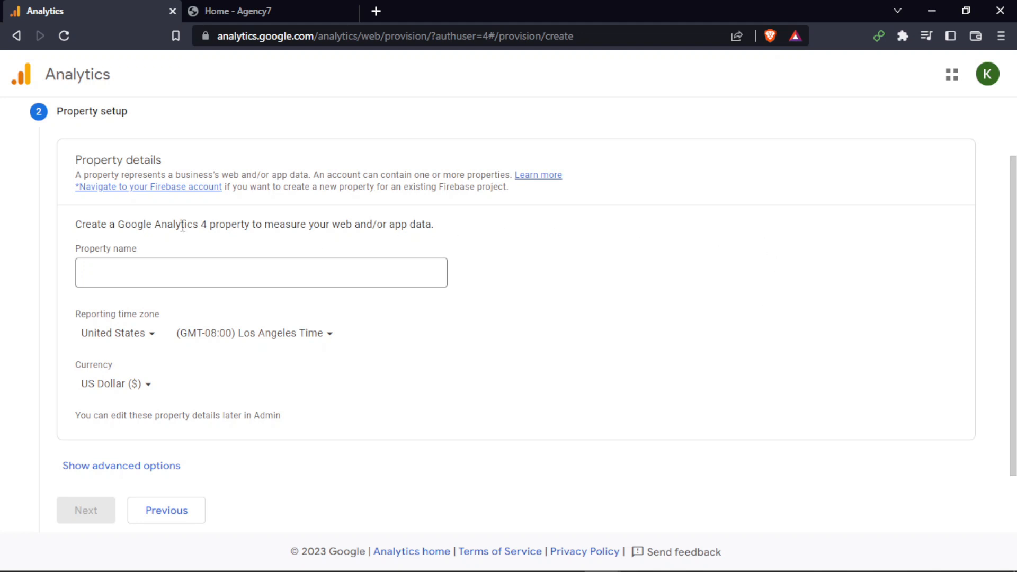
{"action": "left_click_drag", "start_coordinate": [331, 175], "coordinate": [507, 169]}
{"action": "left_click", "coordinate": [506, 173]}
{"action": "left_click_drag", "start_coordinate": [280, 186], "coordinate": [445, 185]}
{"action": "left_click", "coordinate": [464, 178]}
{"action": "left_click_drag", "start_coordinate": [275, 188], "coordinate": [409, 187]}
{"action": "left_click", "coordinate": [408, 187]}
{"action": "left_click", "coordinate": [157, 269]}
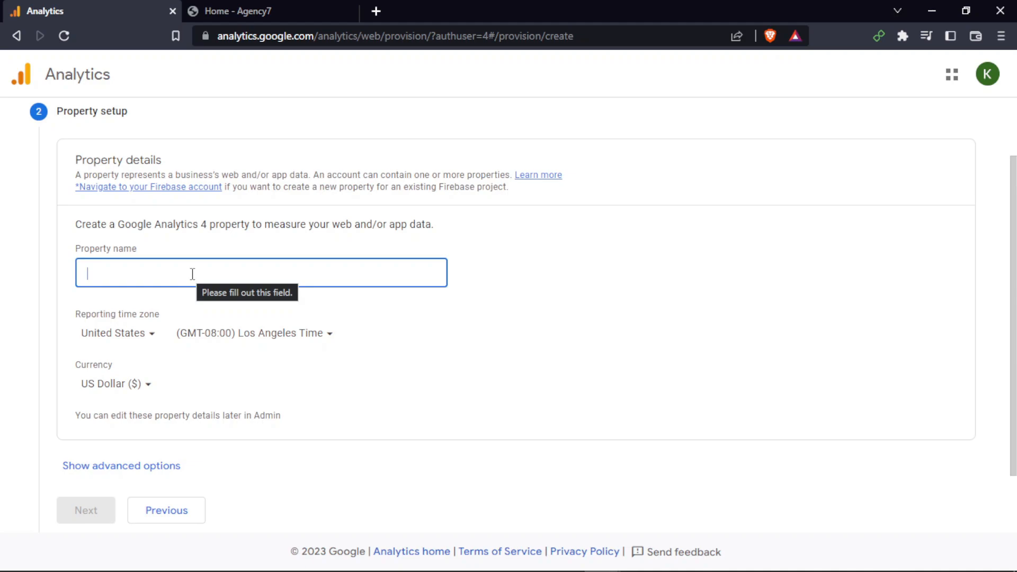
Browse the agency7.xyz website in the other tab and return to Analytics
{"action": "key", "text": "ctrl+Tab"}
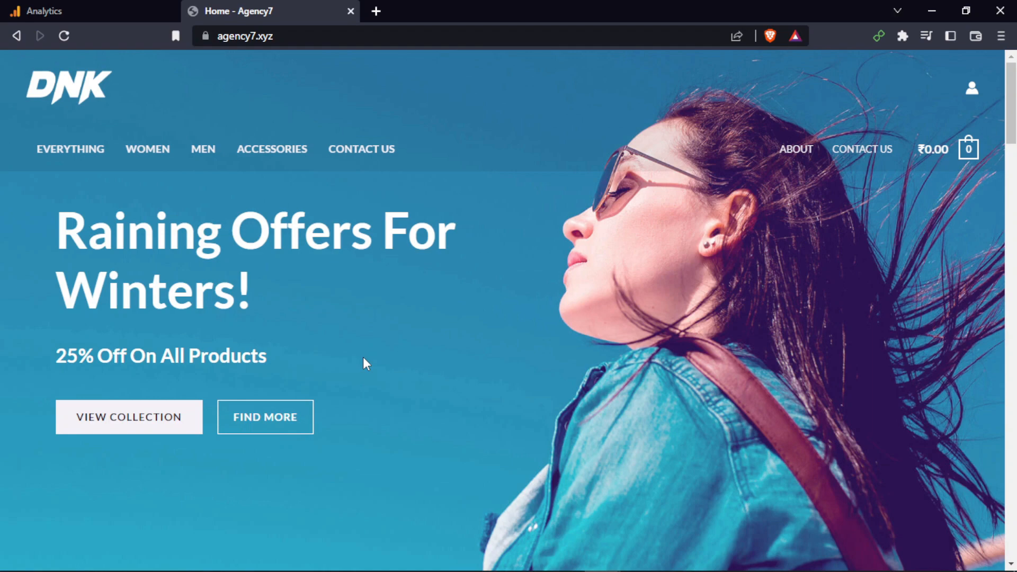
{"action": "scroll", "coordinate": [363, 358], "scroll_direction": "down", "scroll_amount": 15}
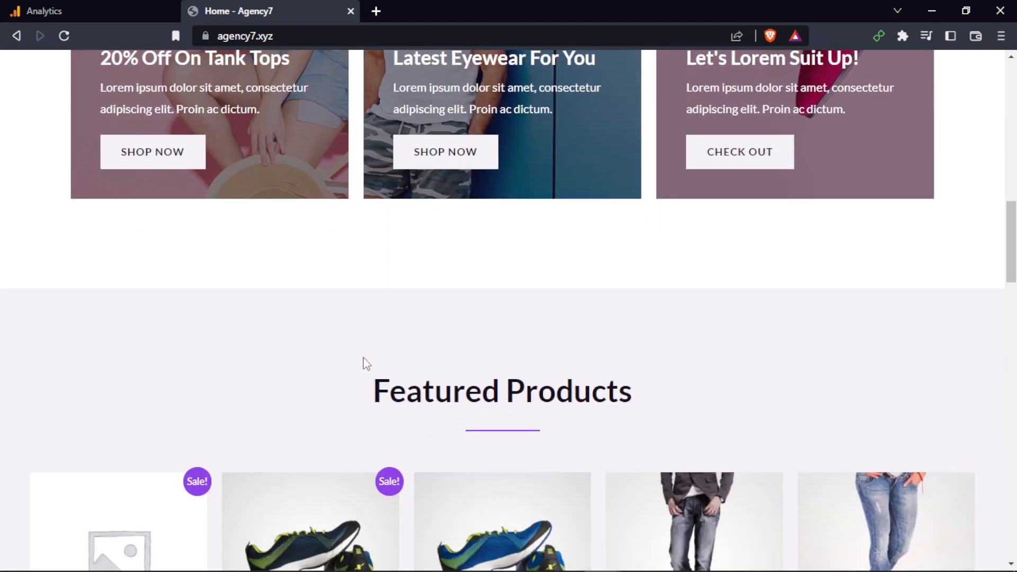
{"action": "scroll", "coordinate": [399, 344], "scroll_direction": "down", "scroll_amount": 5}
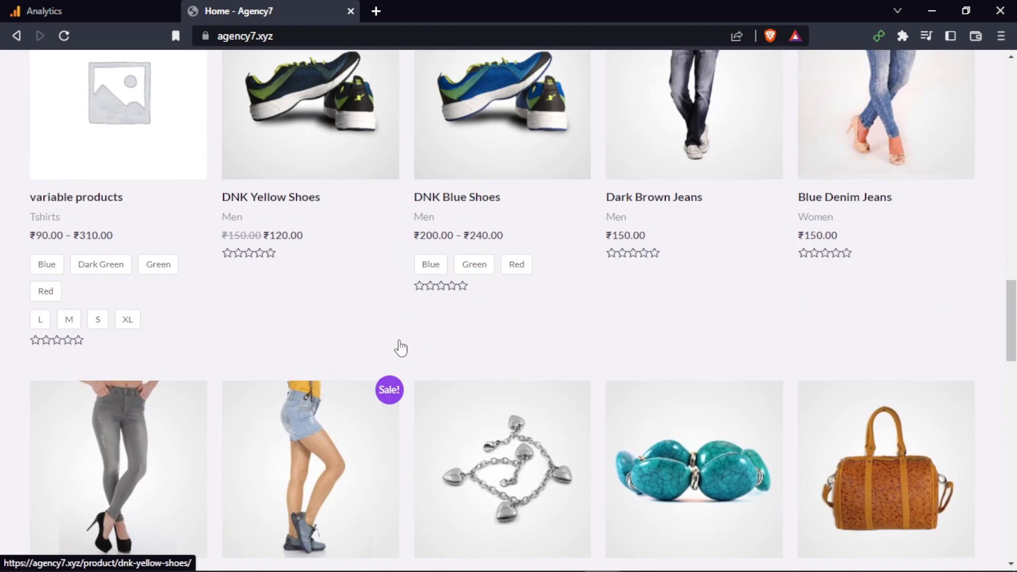
{"action": "scroll", "coordinate": [404, 334], "scroll_direction": "down", "scroll_amount": 4}
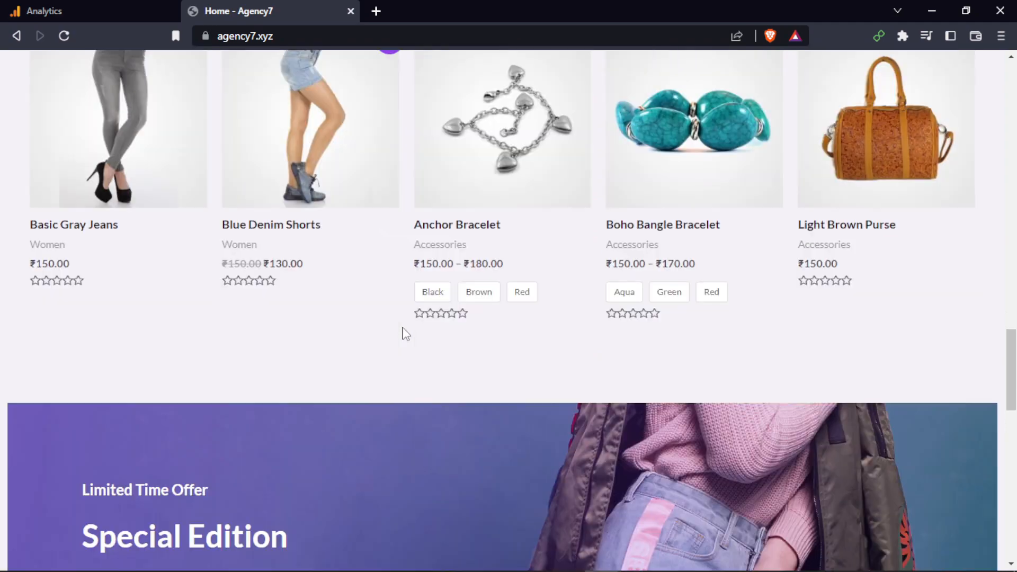
{"action": "scroll", "coordinate": [404, 333], "scroll_direction": "up", "scroll_amount": 20}
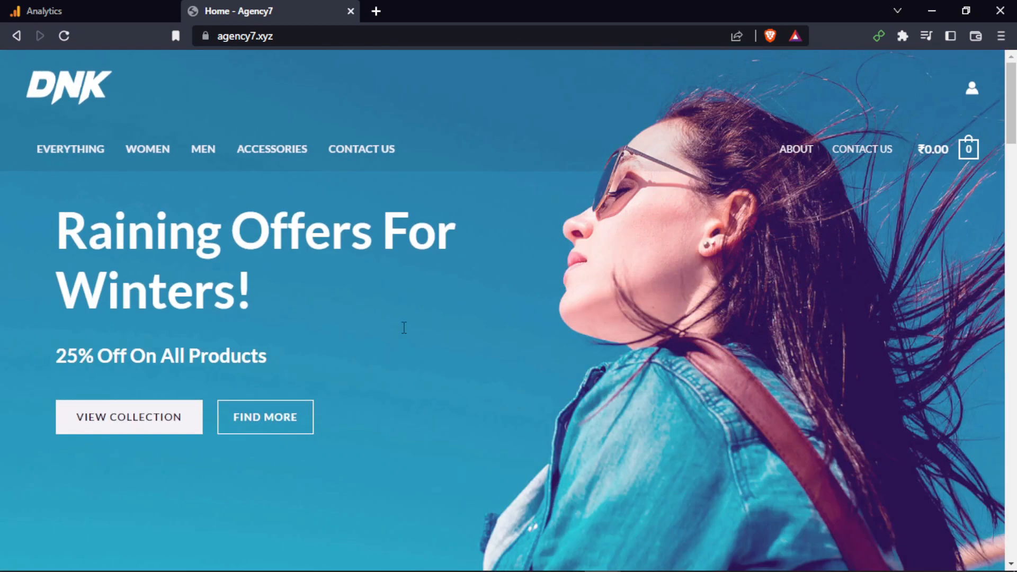
{"action": "left_click", "coordinate": [90, 11]}
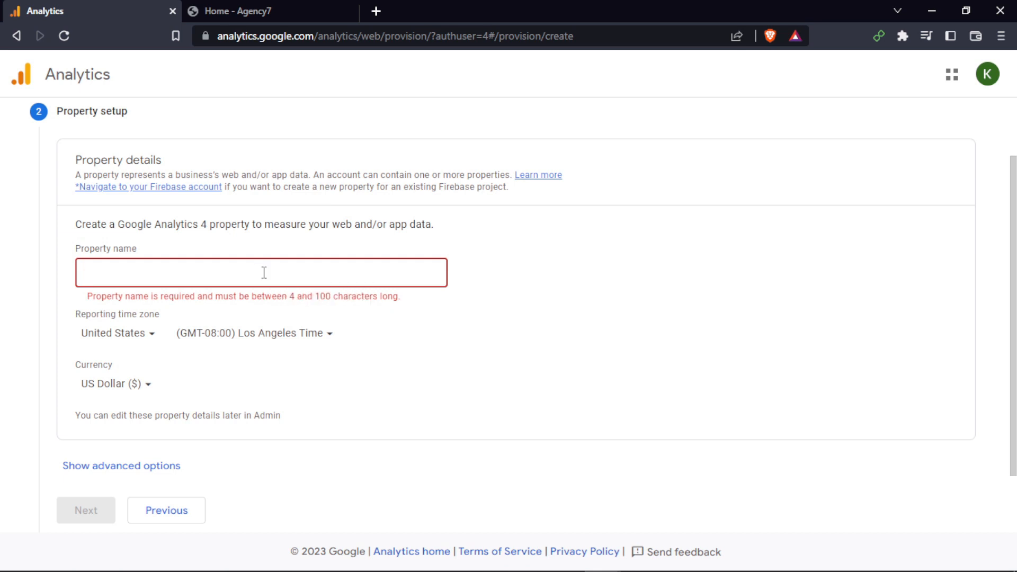
Set the property name to Agency 7
{"action": "type", "text": "Agen"}
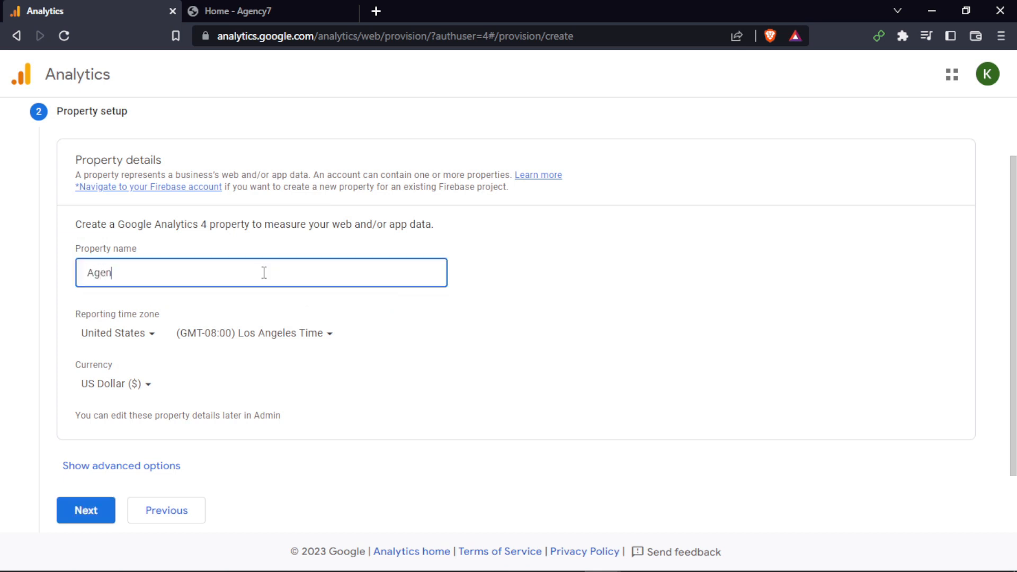
{"action": "type", "text": "cy 7"}
{"action": "left_click", "coordinate": [642, 328]}
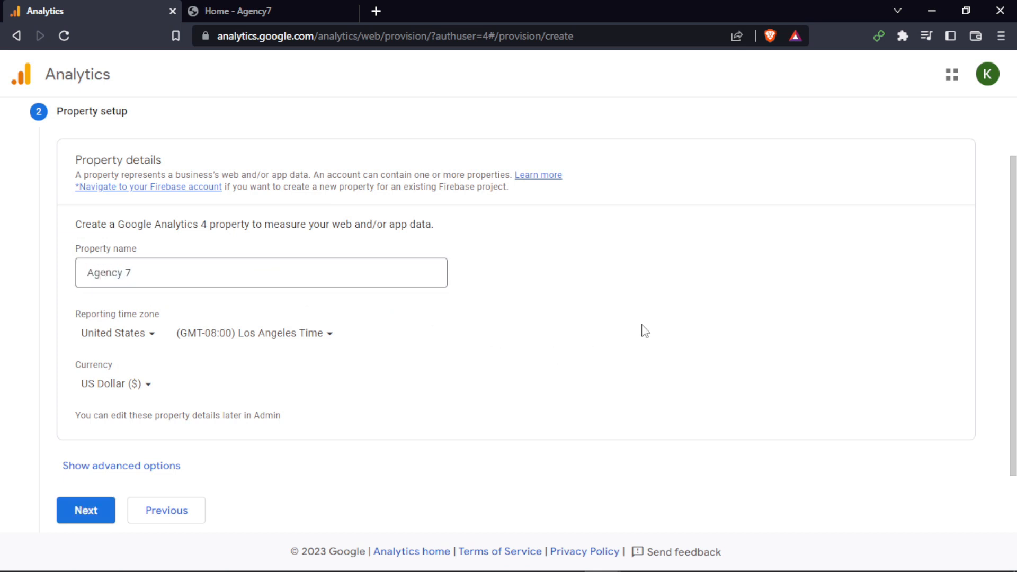
Set the reporting time zone country to India
{"action": "left_click", "coordinate": [150, 336]}
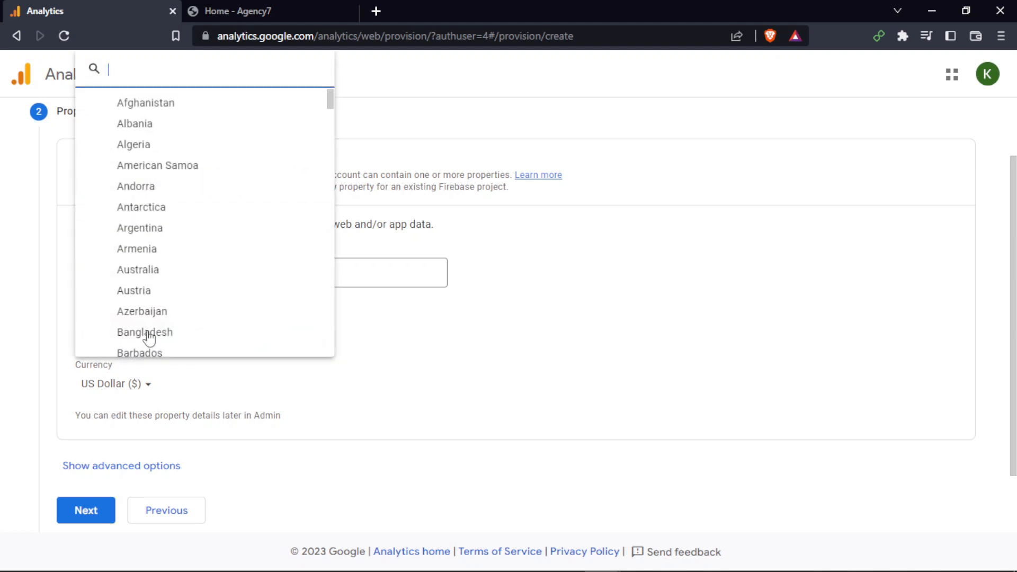
{"action": "type", "text": "india"}
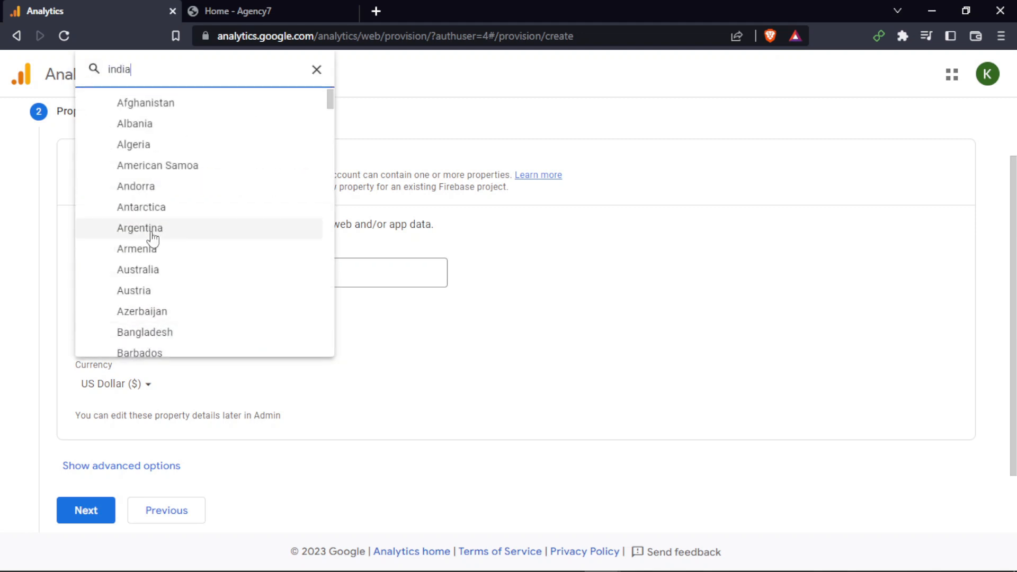
{"action": "key", "text": "Down"}
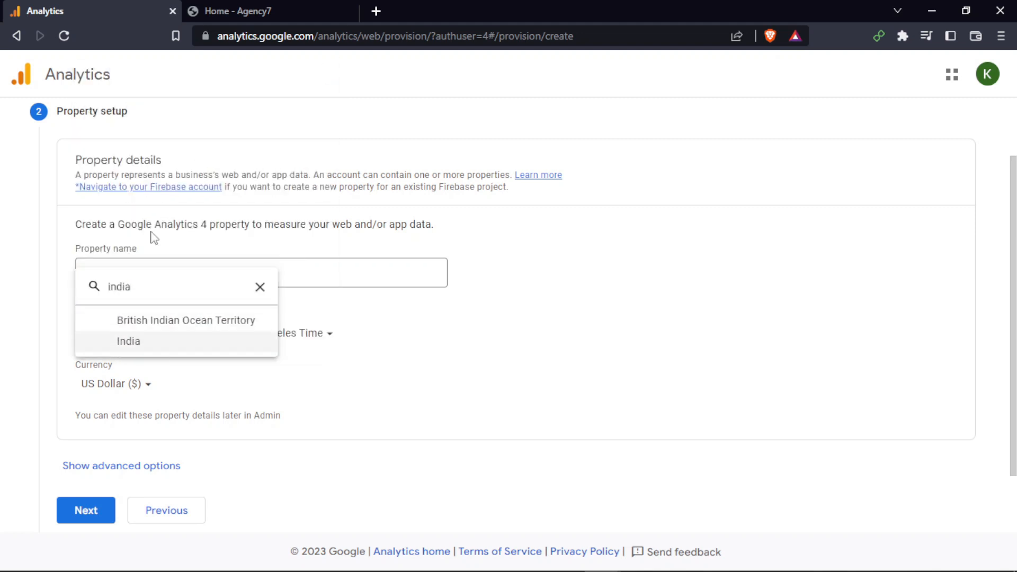
{"action": "key", "text": "Return"}
Set the property currency to Indian Rupee (₹)
{"action": "left_click", "coordinate": [109, 384]}
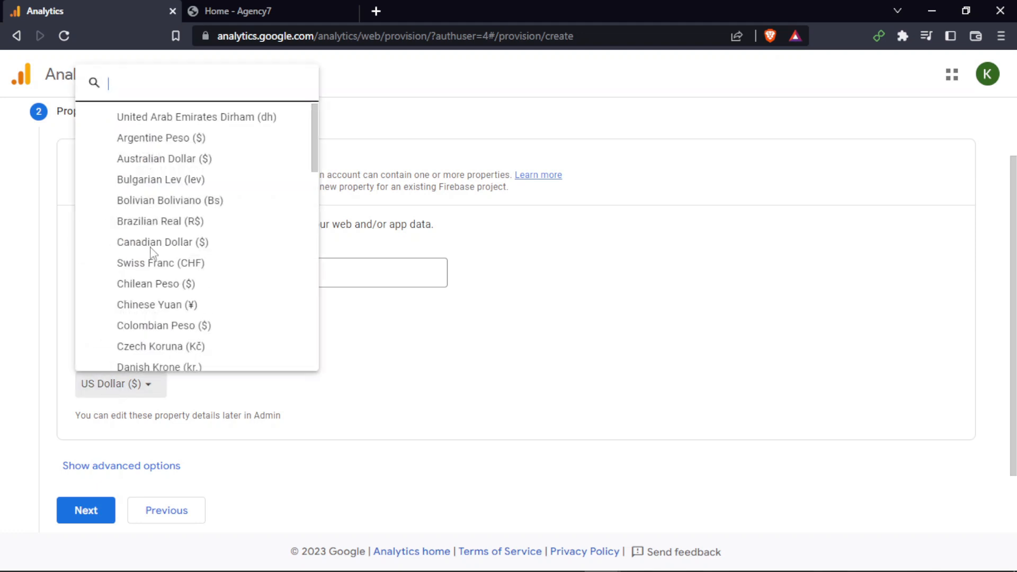
{"action": "type", "text": "india"}
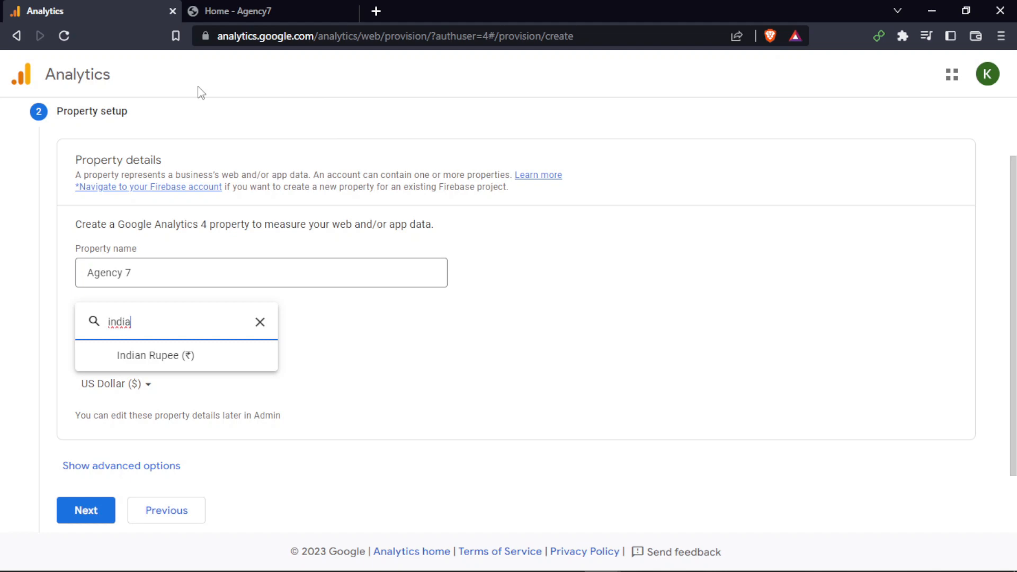
{"action": "key", "text": "Down"}
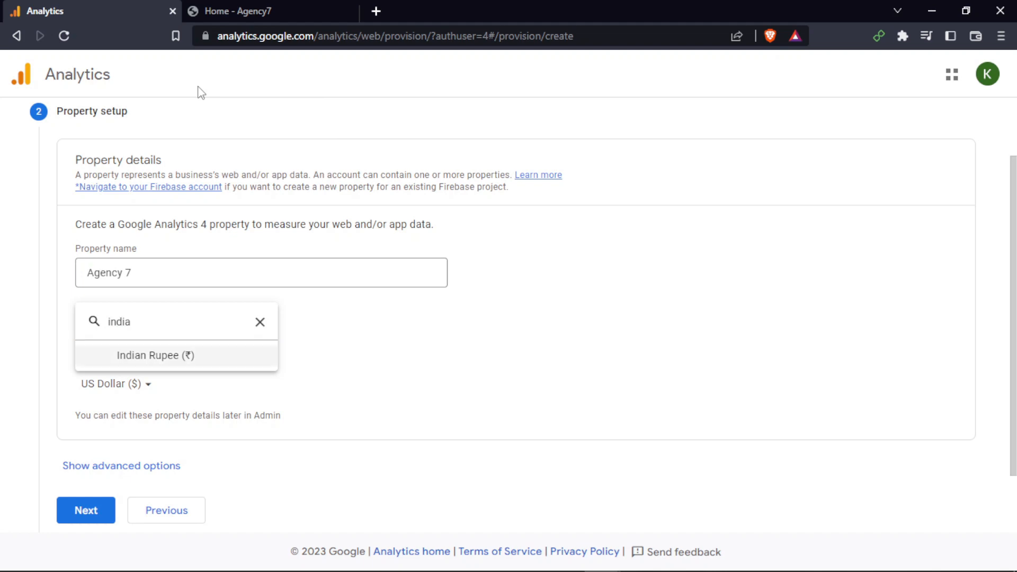
{"action": "key", "text": "Return"}
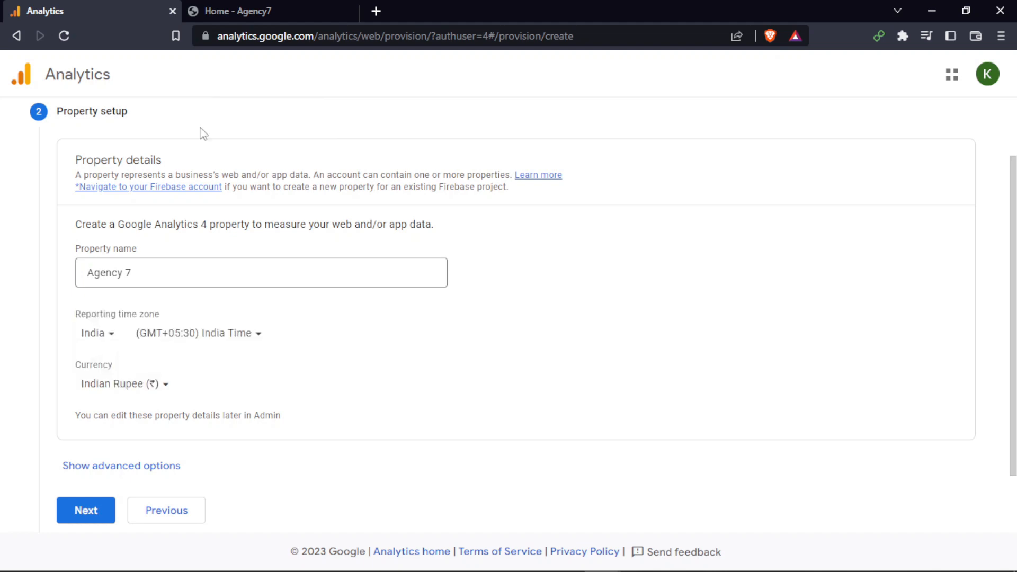
Show the advanced options and read the Universal Analytics property setting
{"action": "left_click", "coordinate": [127, 466]}
{"action": "scroll", "coordinate": [318, 389], "scroll_direction": "down", "scroll_amount": 4}
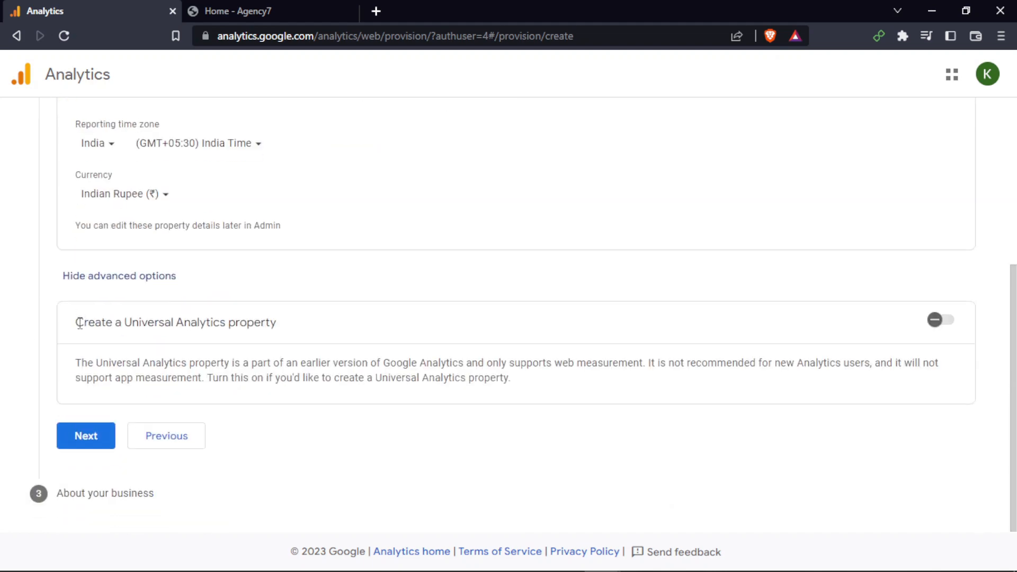
{"action": "left_click_drag", "start_coordinate": [69, 325], "coordinate": [301, 329]}
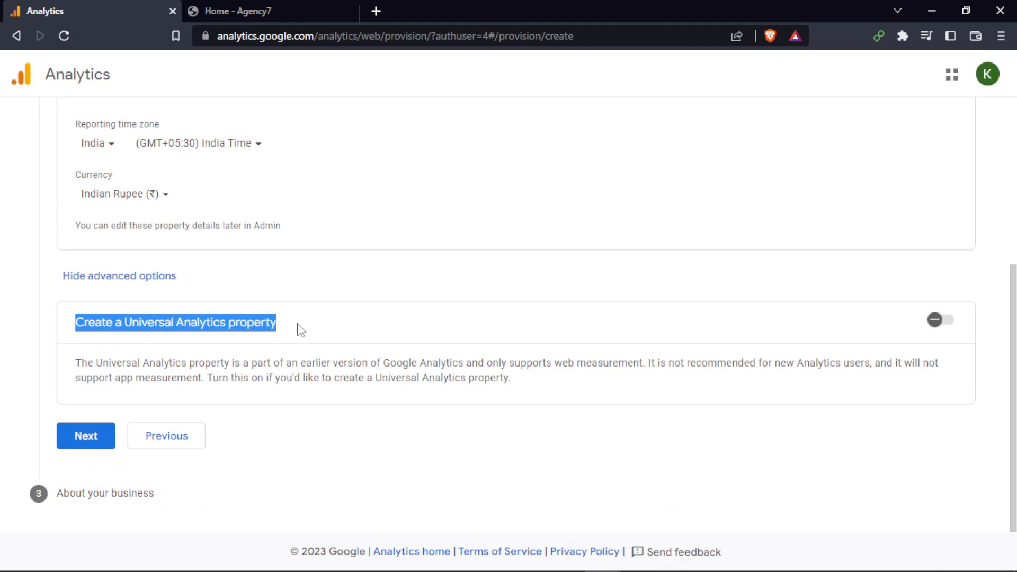
{"action": "left_click", "coordinate": [293, 326]}
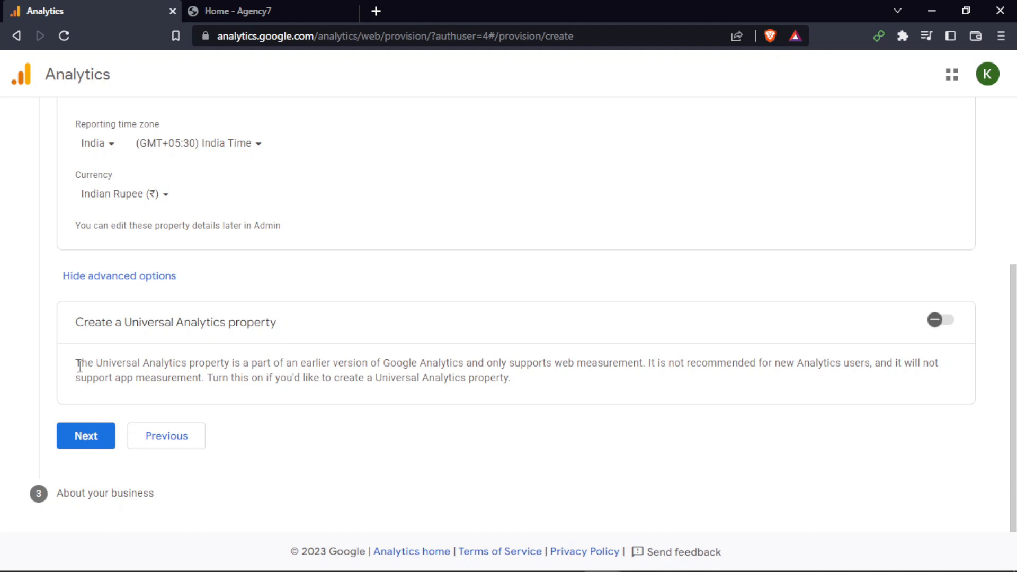
Examine the description of the Universal Analytics property option sentence by sentence
{"action": "left_click_drag", "start_coordinate": [77, 364], "coordinate": [464, 365]}
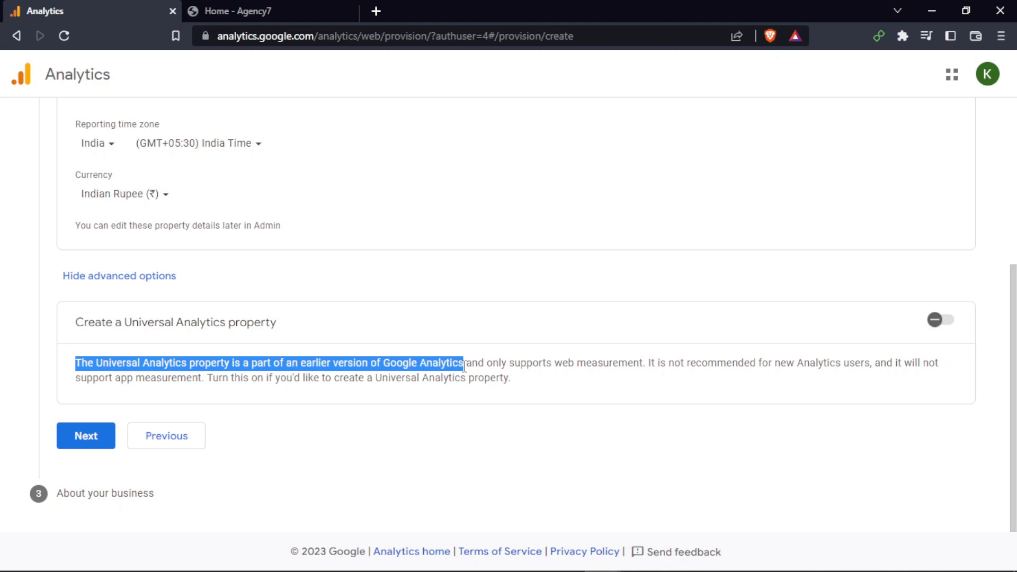
{"action": "left_click", "coordinate": [464, 365]}
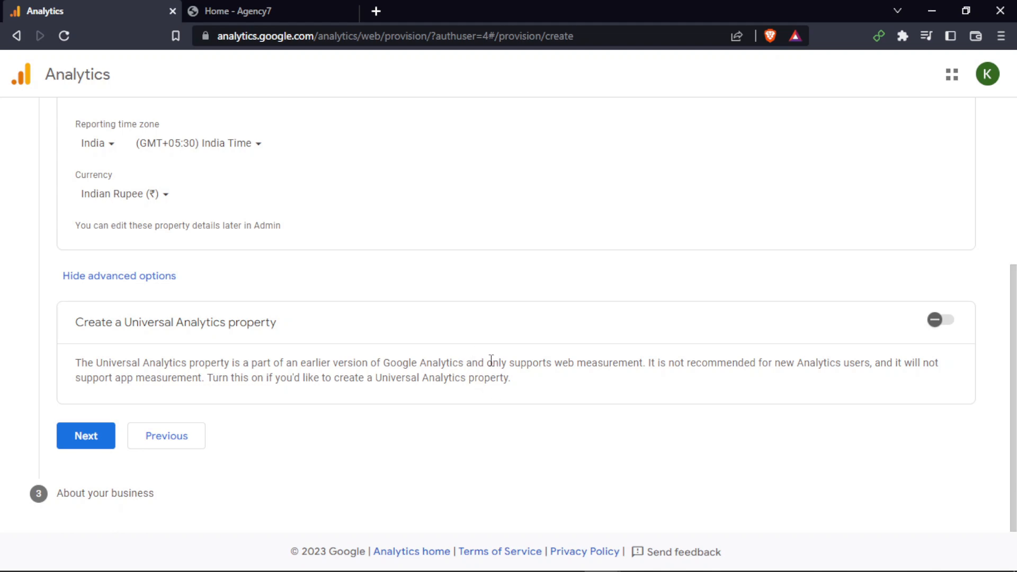
{"action": "left_click_drag", "start_coordinate": [487, 362], "coordinate": [646, 366]}
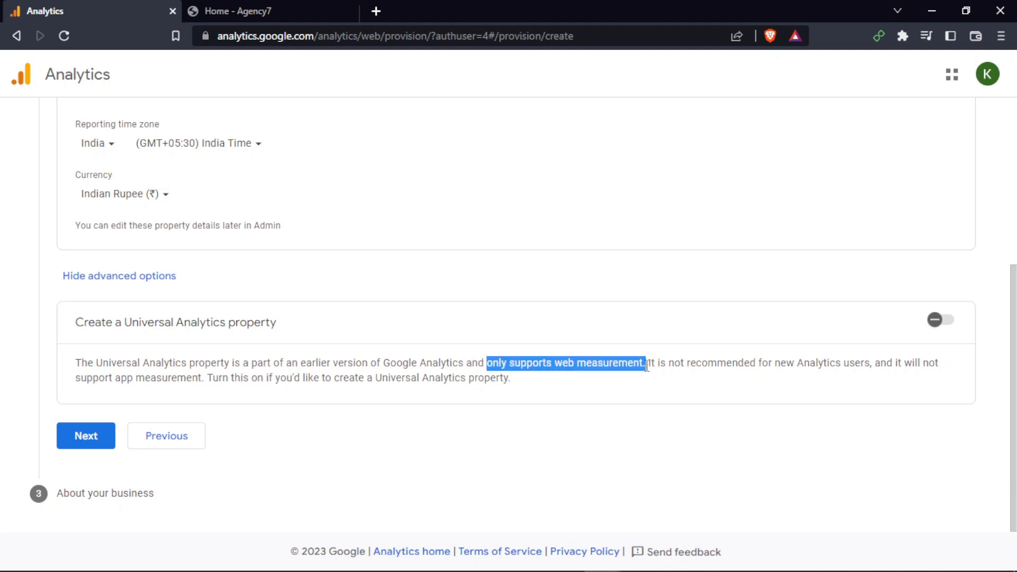
{"action": "left_click", "coordinate": [647, 366]}
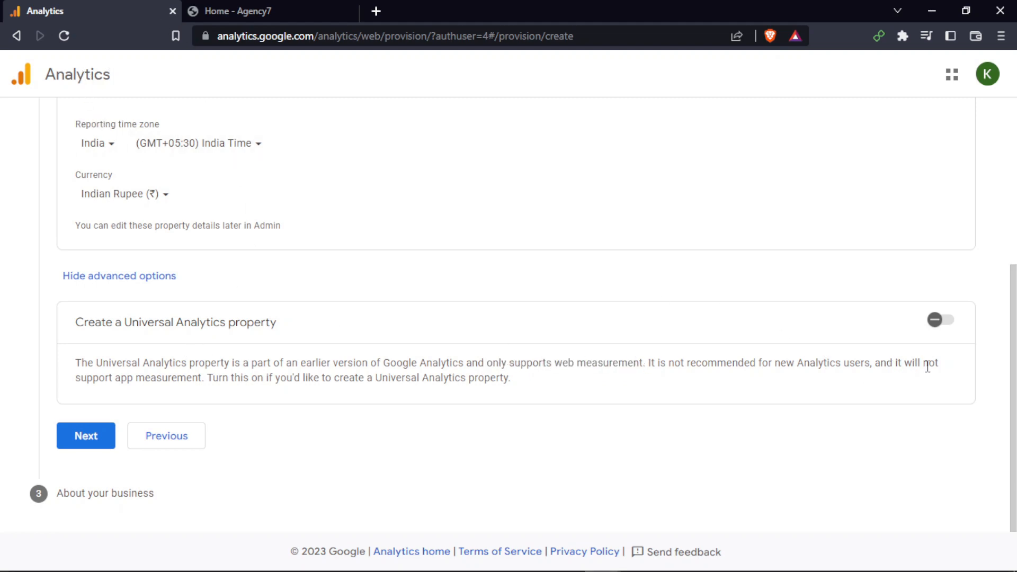
{"action": "left_click_drag", "start_coordinate": [74, 378], "coordinate": [204, 378]}
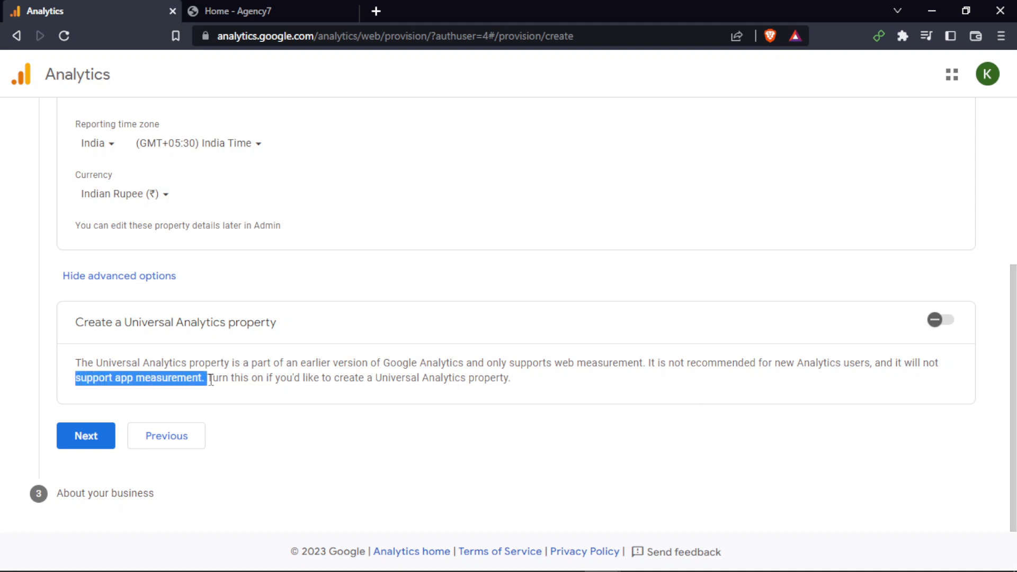
{"action": "left_click", "coordinate": [249, 376]}
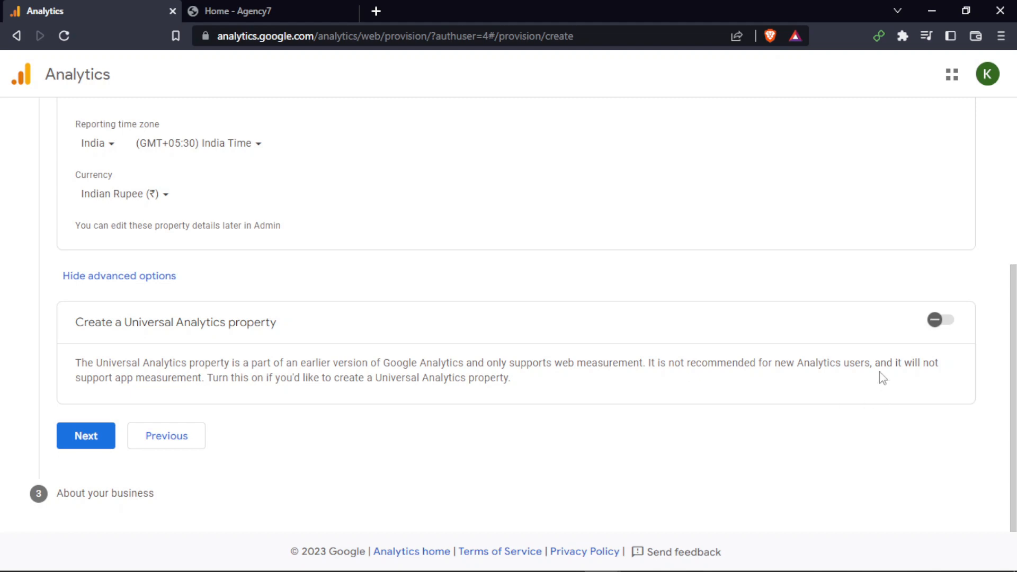
{"action": "left_click_drag", "start_coordinate": [894, 363], "coordinate": [208, 378]}
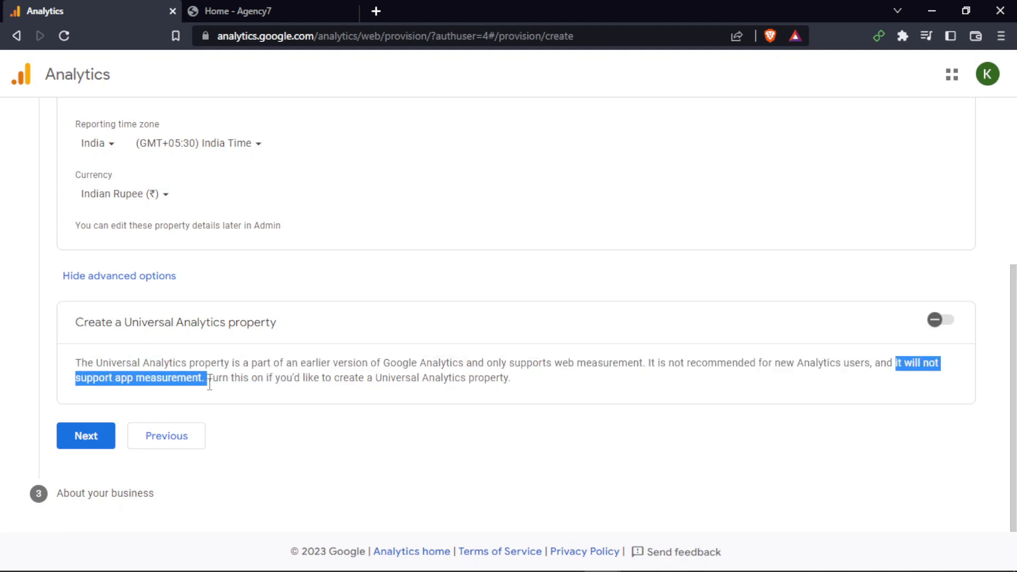
{"action": "left_click", "coordinate": [203, 379]}
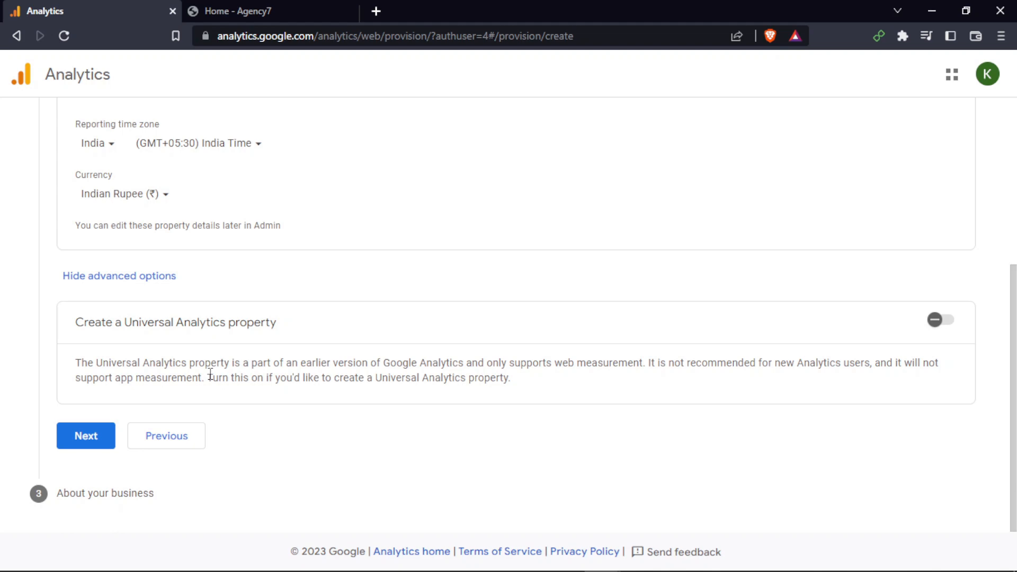
{"action": "left_click_drag", "start_coordinate": [647, 362], "coordinate": [871, 369]}
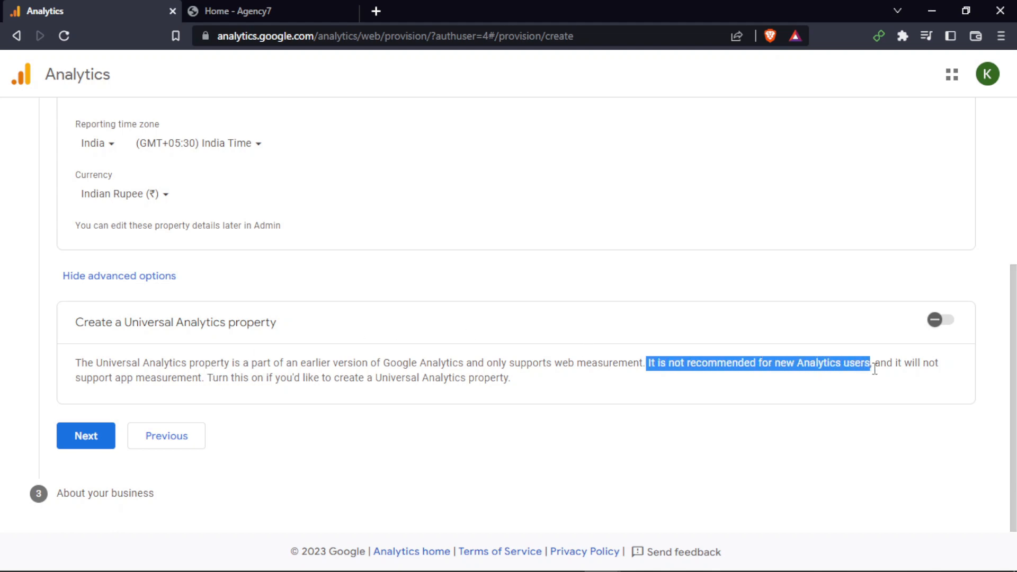
{"action": "left_click", "coordinate": [875, 366]}
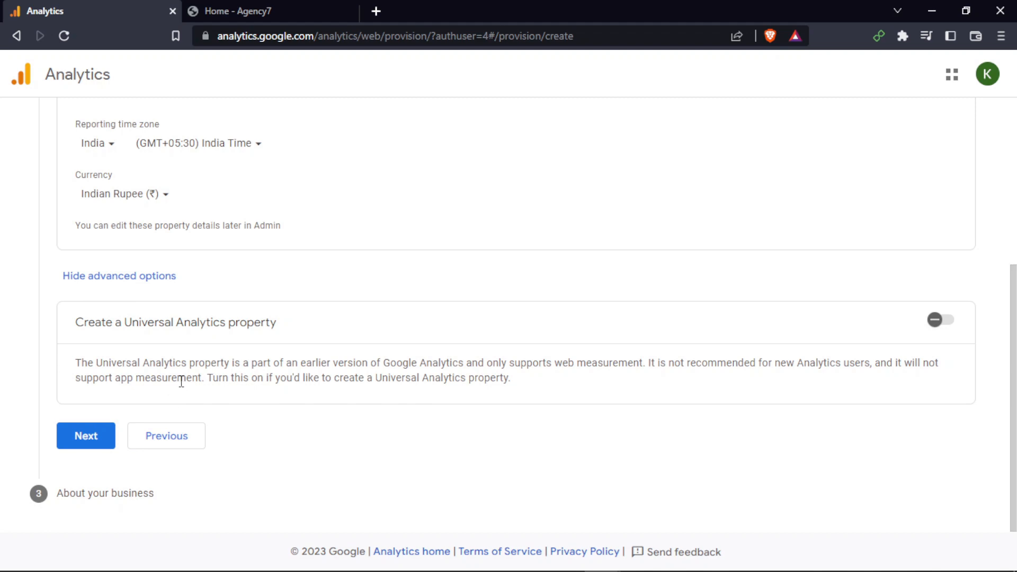
Glance at the agency7.xyz site, then hide the advanced options and continue to the business information step
{"action": "left_click", "coordinate": [306, 8]}
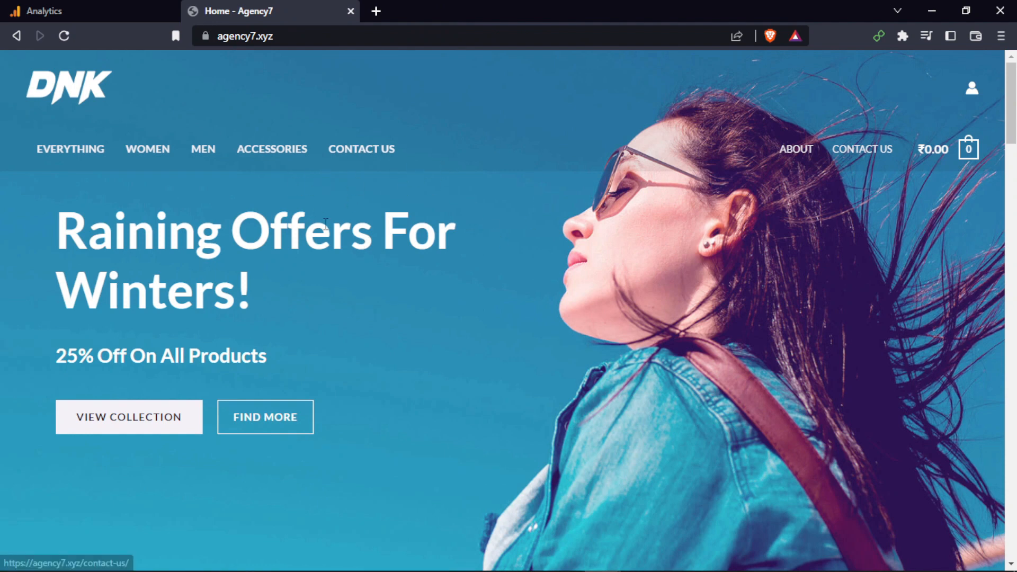
{"action": "left_click", "coordinate": [26, 9]}
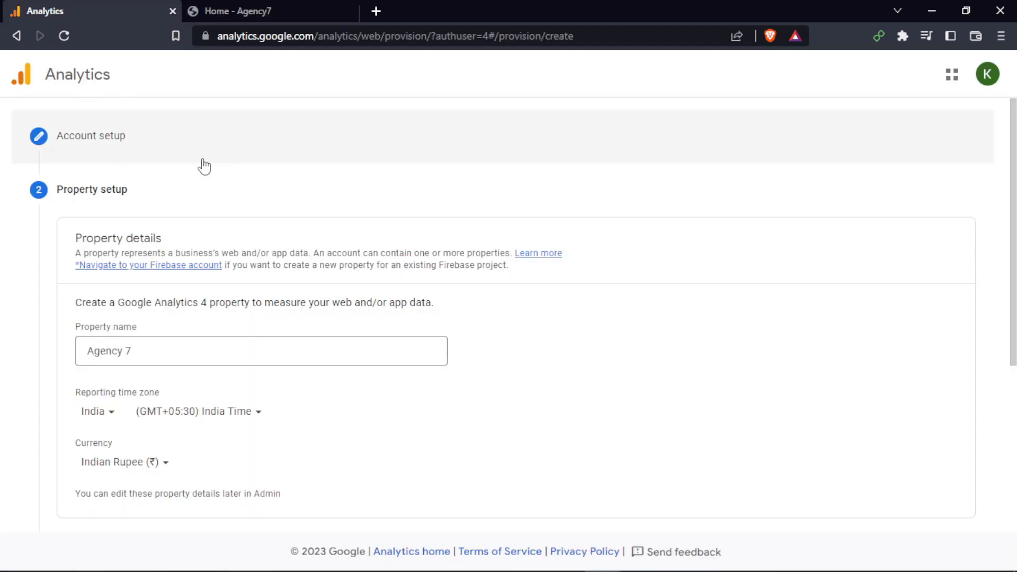
{"action": "scroll", "coordinate": [211, 170], "scroll_direction": "down", "scroll_amount": 5}
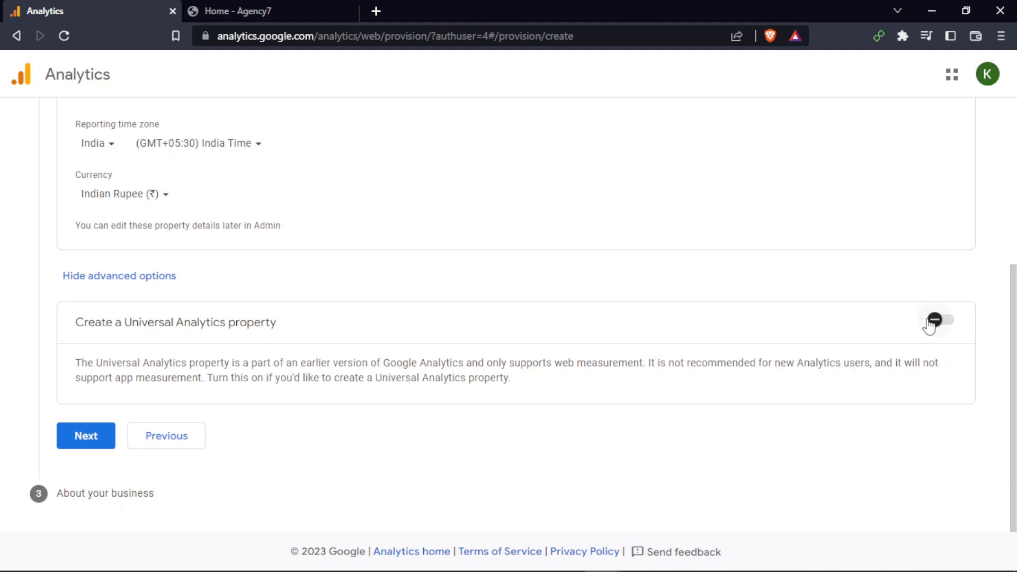
{"action": "left_click", "coordinate": [122, 281]}
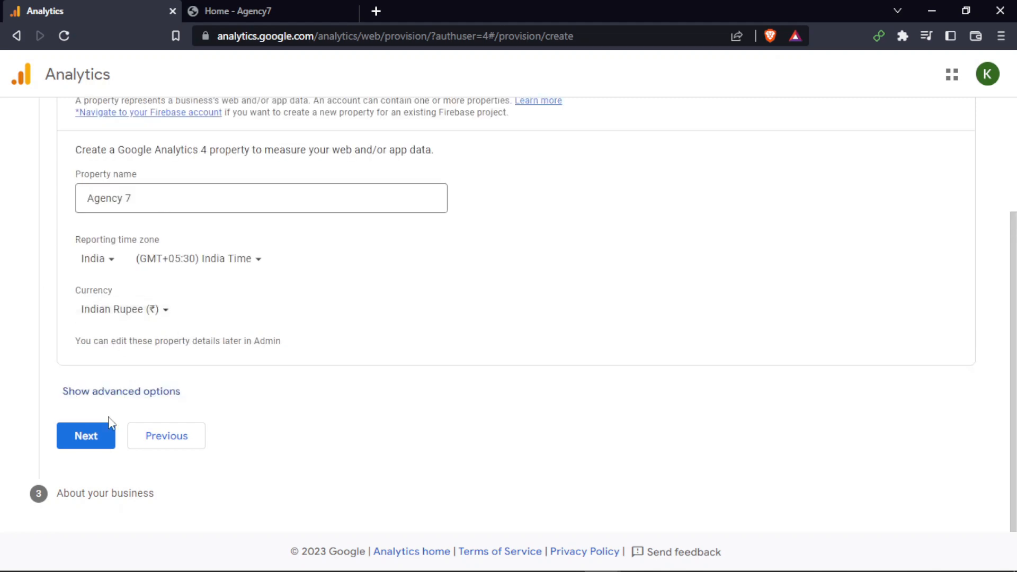
{"action": "left_click", "coordinate": [95, 435]}
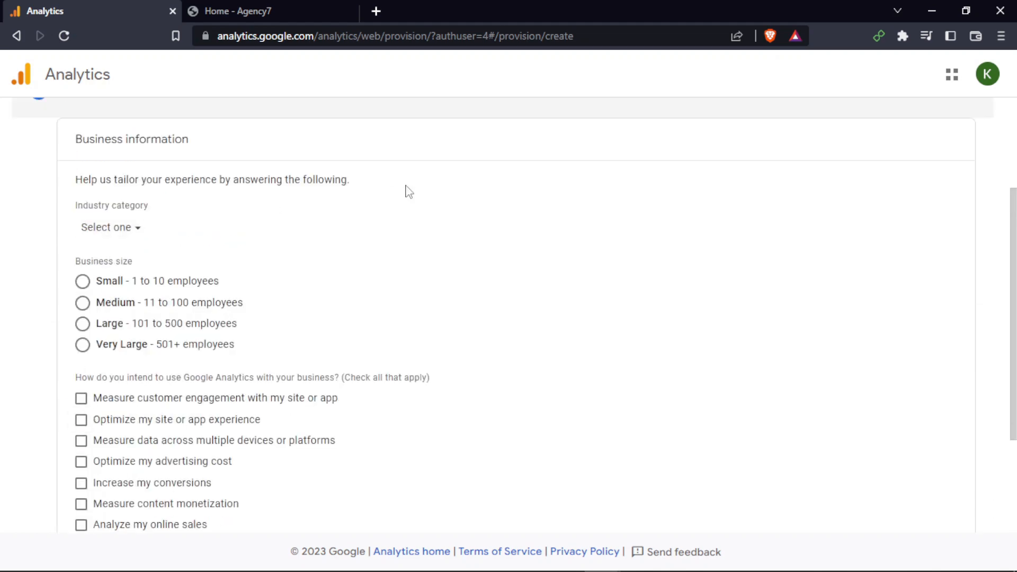
Set the industry category to Shopping and the business size to Small - 1 to 10 employees
{"action": "left_click", "coordinate": [131, 236]}
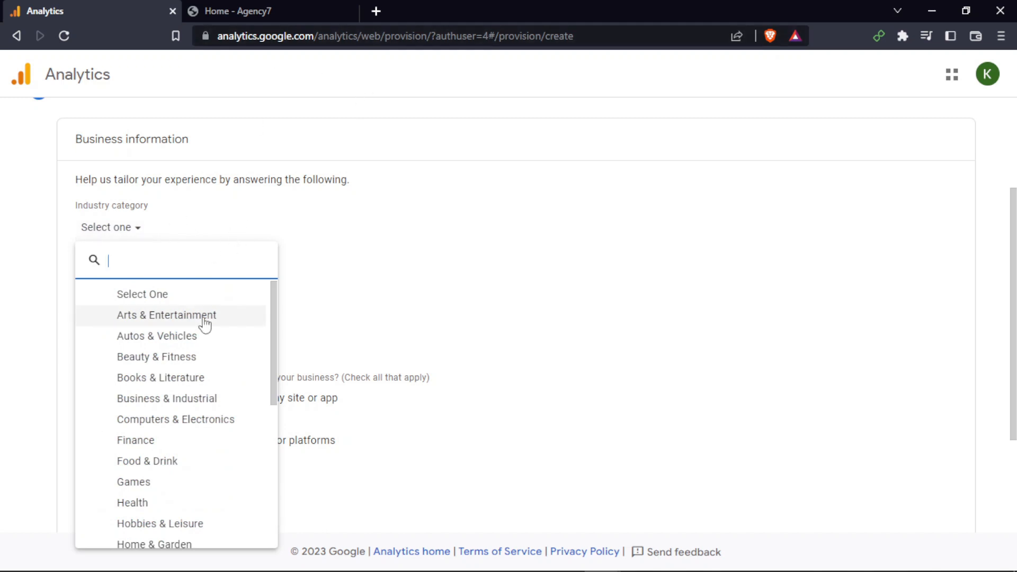
{"action": "scroll", "coordinate": [200, 324], "scroll_direction": "down", "scroll_amount": 5}
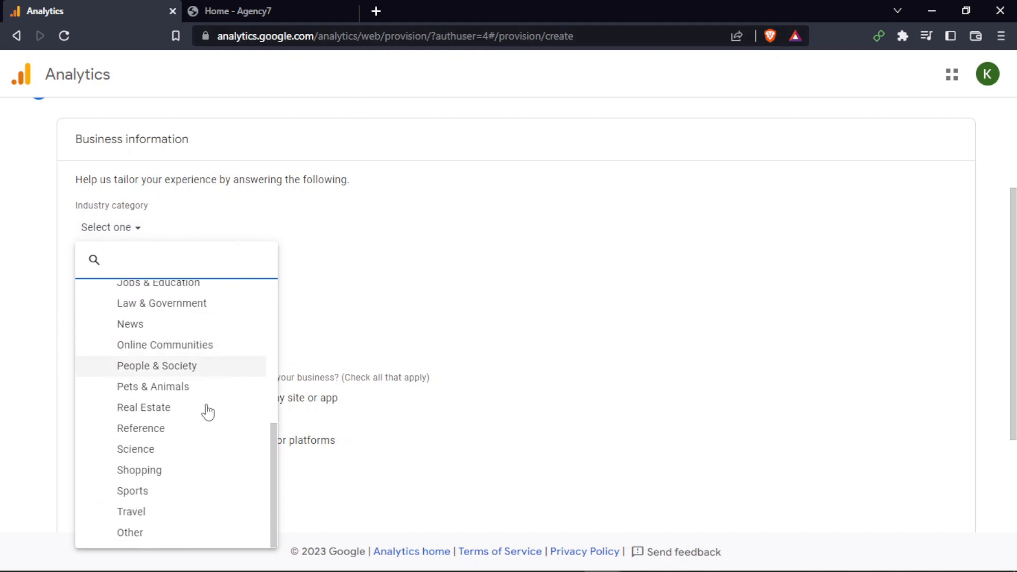
{"action": "left_click", "coordinate": [180, 470]}
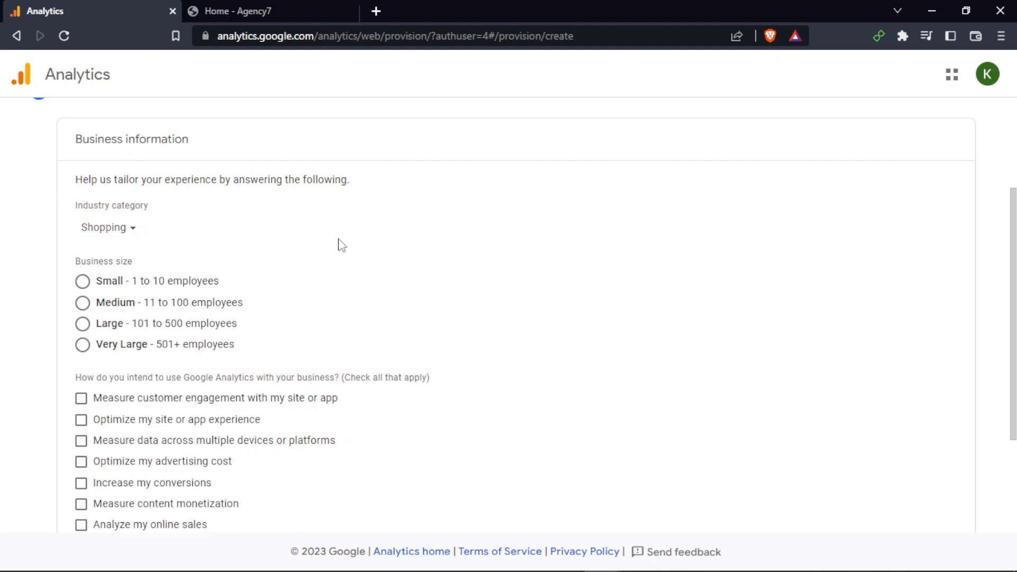
{"action": "left_click", "coordinate": [96, 286]}
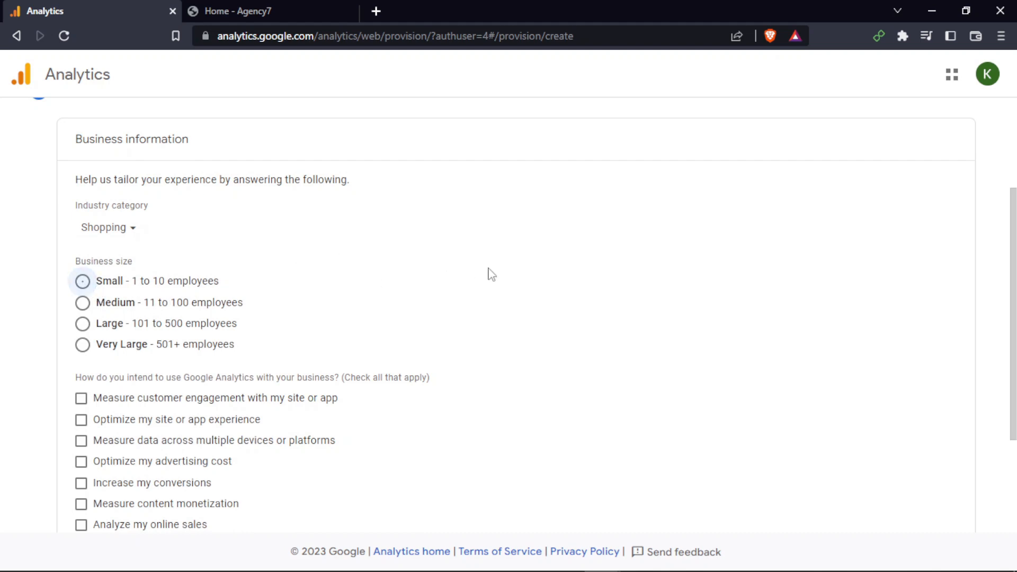
Tick the intended-use options from Measure customer engagement through Analyze my online sales
{"action": "scroll", "coordinate": [320, 340], "scroll_direction": "down", "scroll_amount": 3}
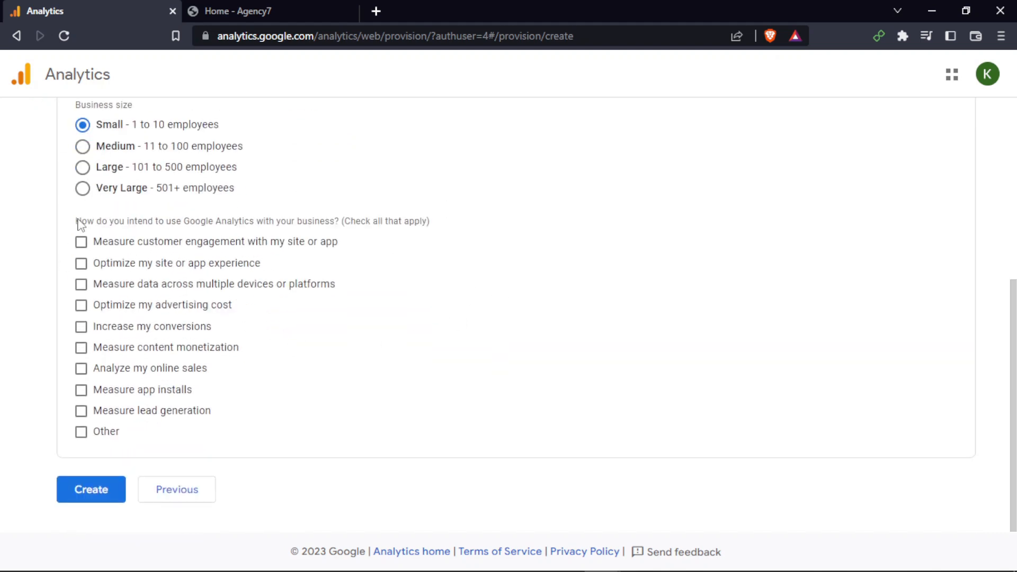
{"action": "left_click_drag", "start_coordinate": [75, 221], "coordinate": [328, 213]}
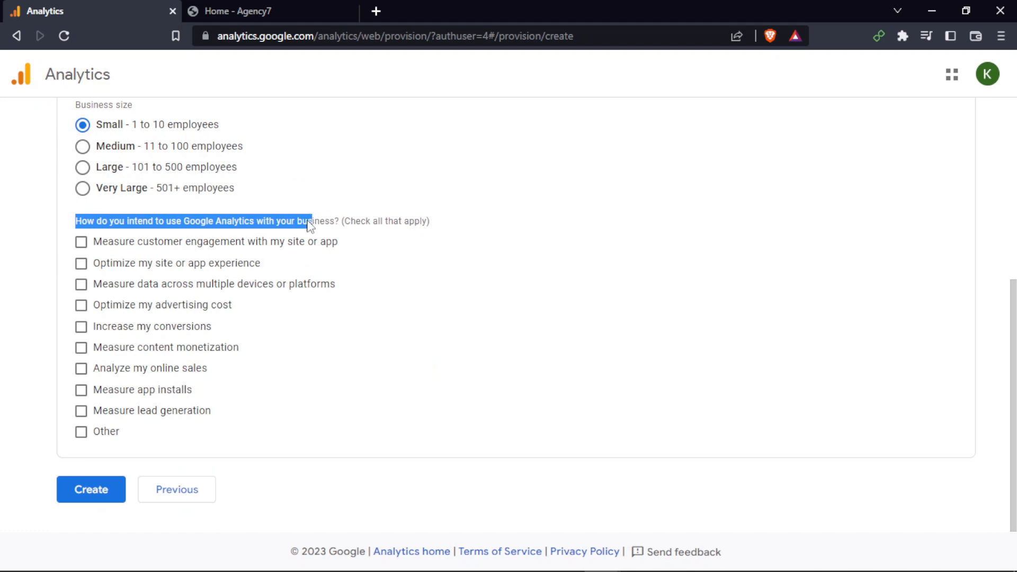
{"action": "left_click", "coordinate": [310, 225]}
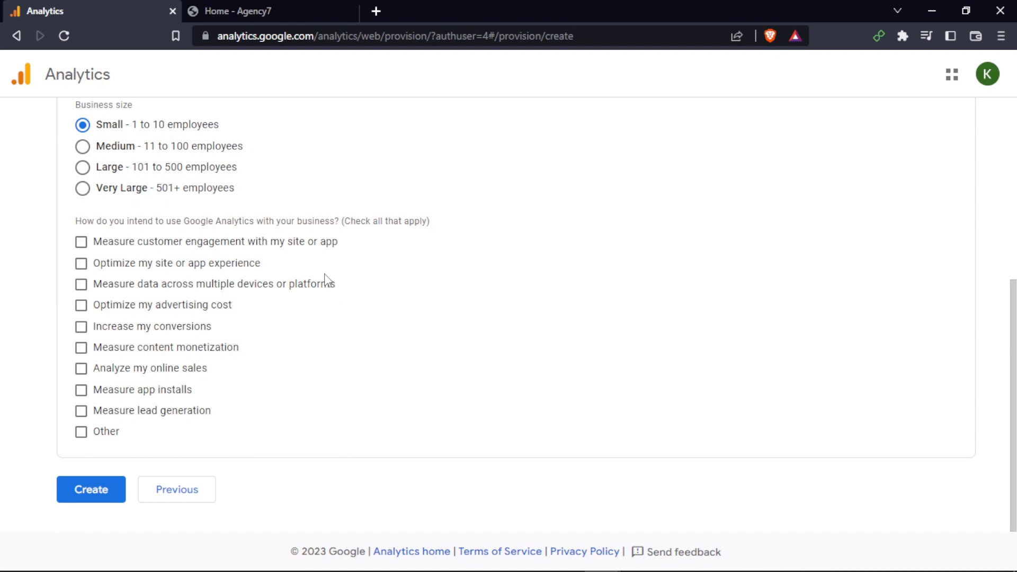
{"action": "left_click", "coordinate": [81, 241]}
{"action": "left_click", "coordinate": [80, 284]}
{"action": "left_click", "coordinate": [80, 263]}
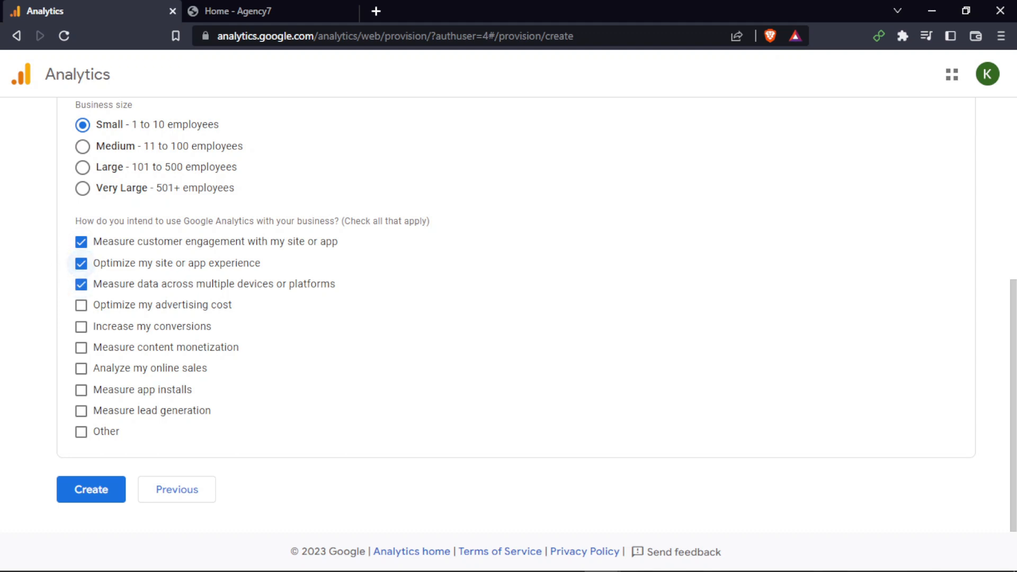
{"action": "left_click", "coordinate": [80, 305]}
{"action": "left_click", "coordinate": [81, 326]}
{"action": "left_click", "coordinate": [80, 347]}
{"action": "left_click", "coordinate": [80, 368]}
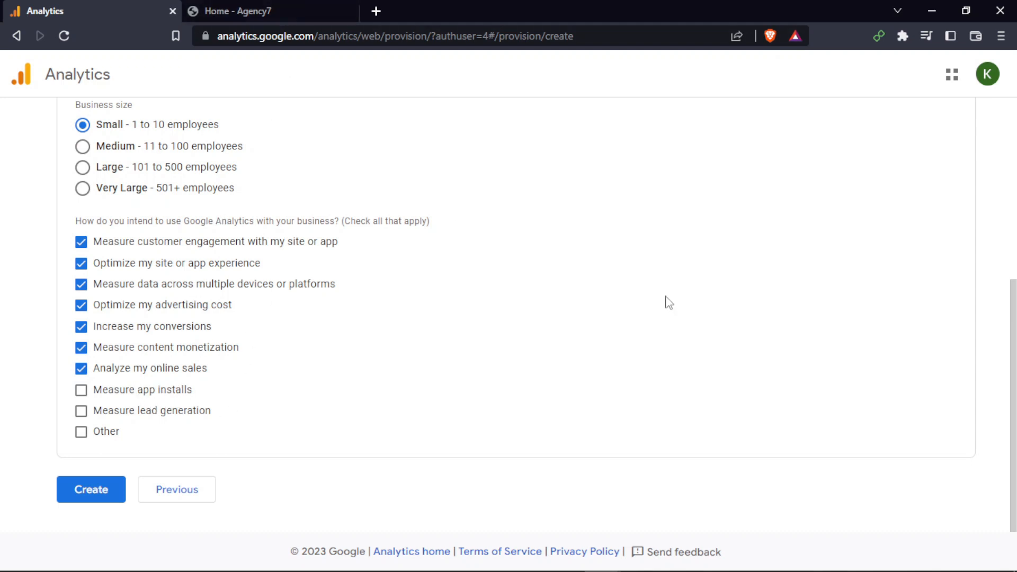
Tick Measure lead generation, and tick then clear the Other option
{"action": "left_click", "coordinate": [81, 410]}
{"action": "left_click", "coordinate": [82, 433]}
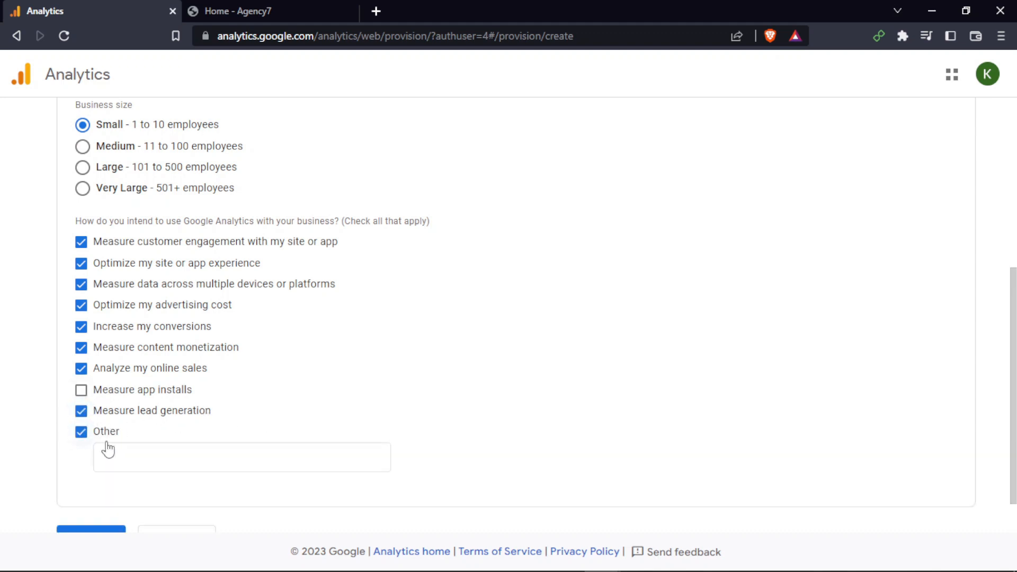
{"action": "left_click", "coordinate": [137, 455]}
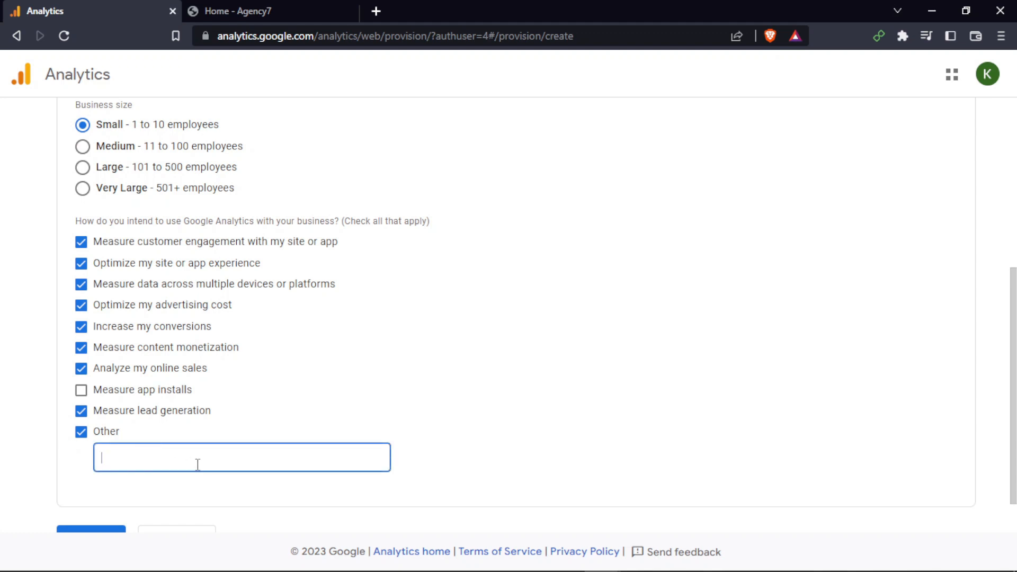
{"action": "left_click", "coordinate": [82, 433]}
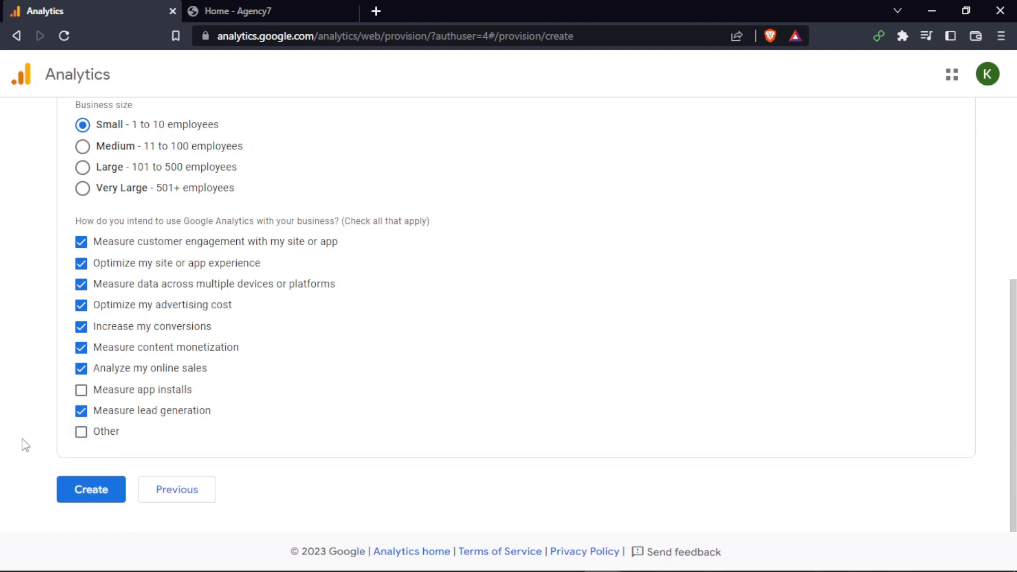
Create the property and scroll through the Google Analytics Terms of Service Agreement
{"action": "left_click", "coordinate": [94, 487]}
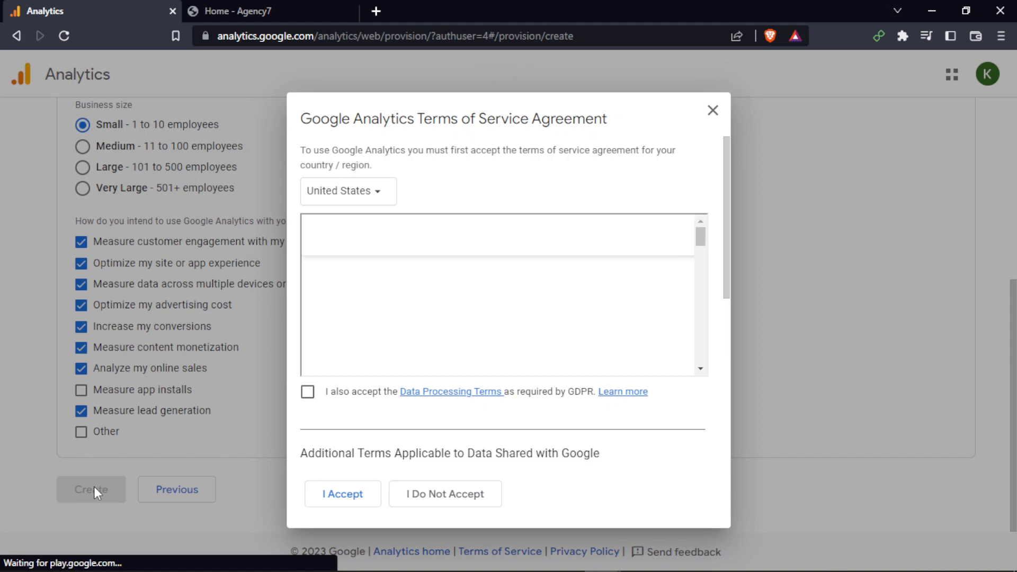
{"action": "scroll", "coordinate": [431, 279], "scroll_direction": "down", "scroll_amount": 5}
{"action": "scroll", "coordinate": [429, 277], "scroll_direction": "up", "scroll_amount": 10}
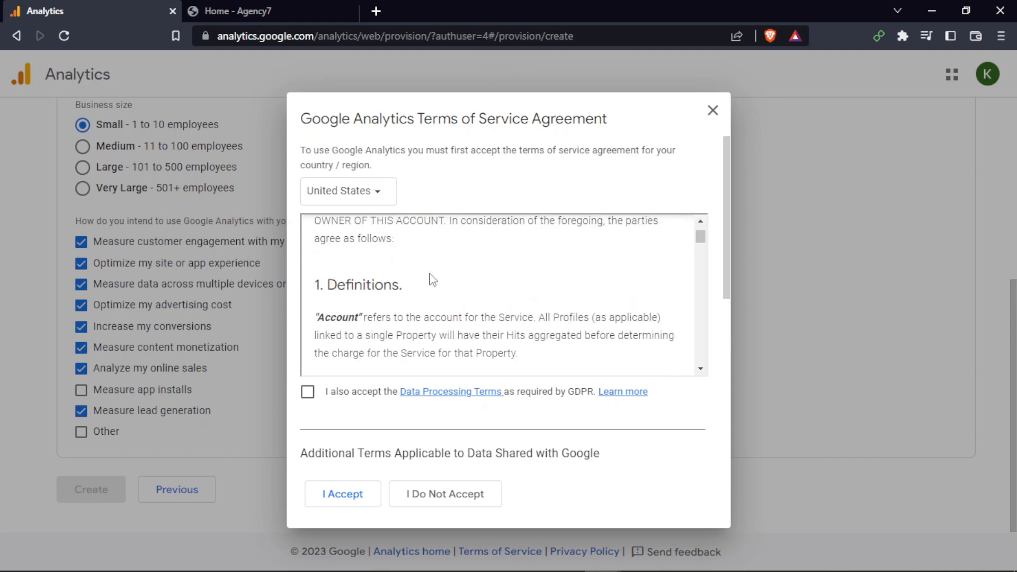
{"action": "left_click_drag", "start_coordinate": [364, 313], "coordinate": [576, 309]}
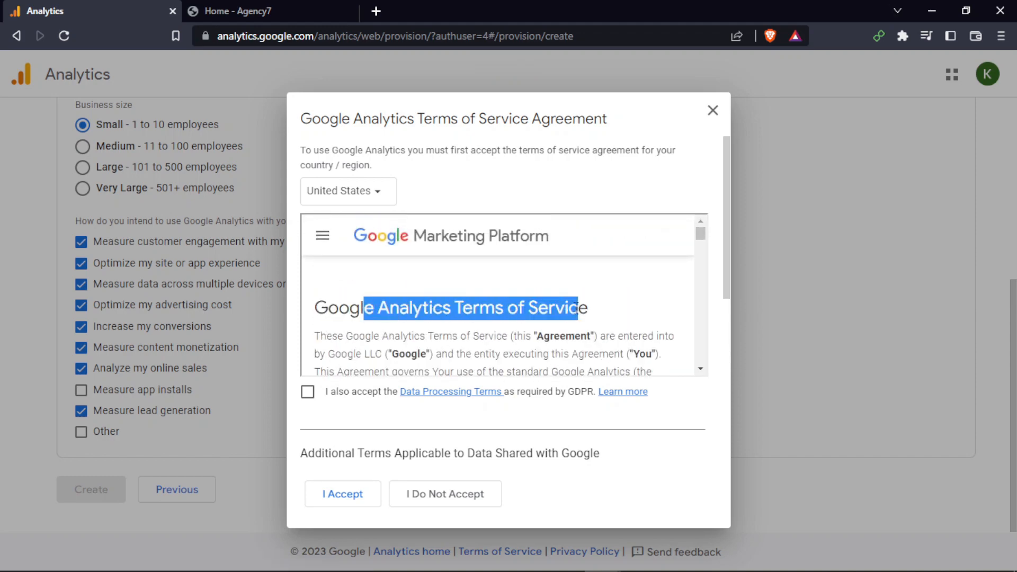
{"action": "scroll", "coordinate": [518, 323], "scroll_direction": "down", "scroll_amount": 20}
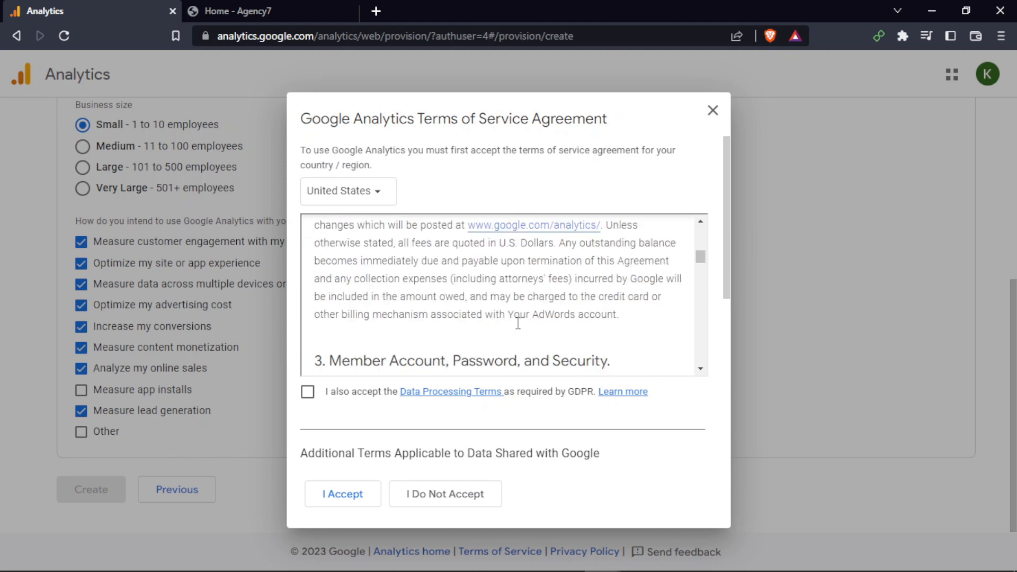
{"action": "scroll", "coordinate": [518, 323], "scroll_direction": "down", "scroll_amount": 3}
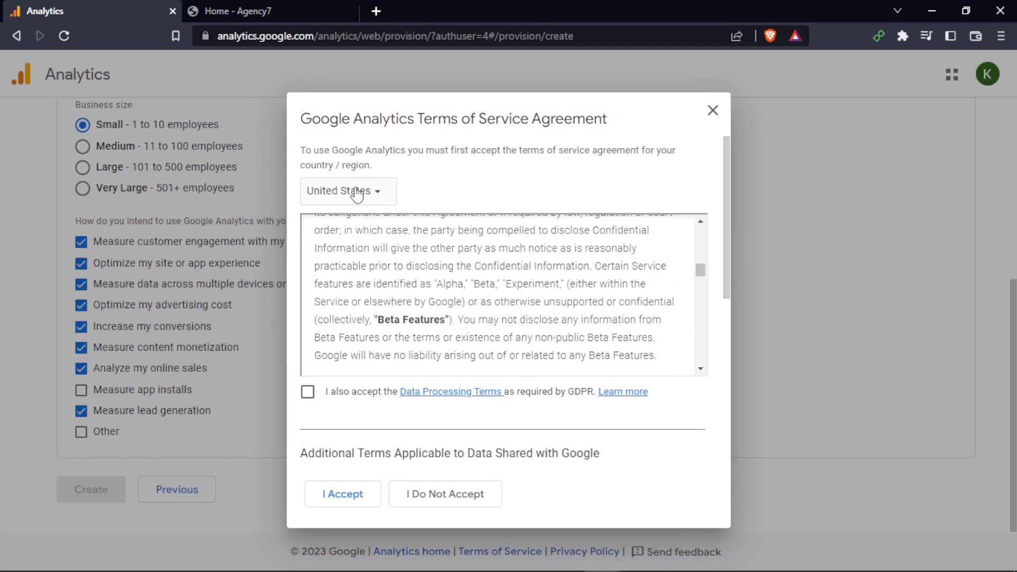
Set the terms agreement country / region to India
{"action": "left_click", "coordinate": [372, 197]}
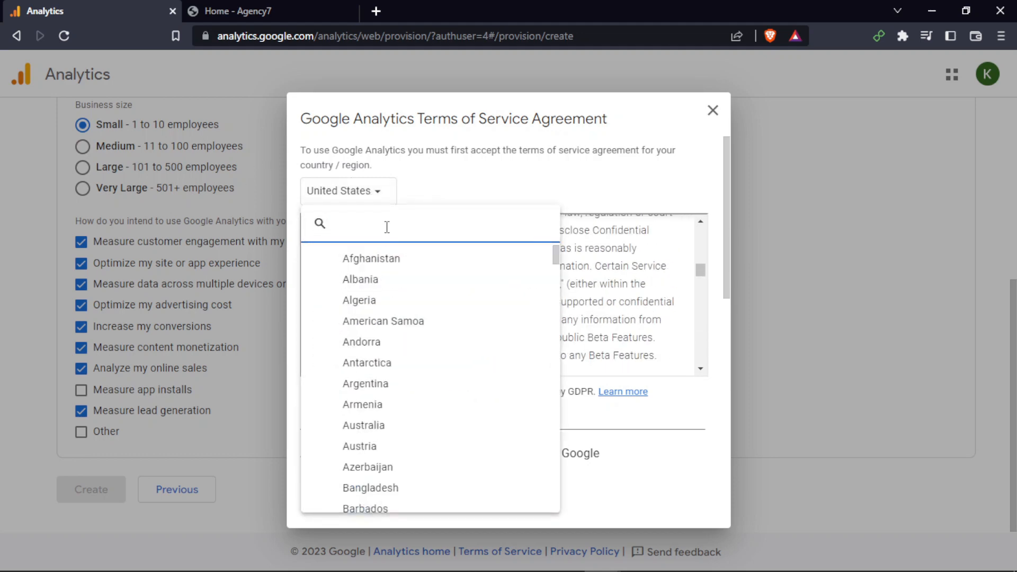
{"action": "type", "text": "india"}
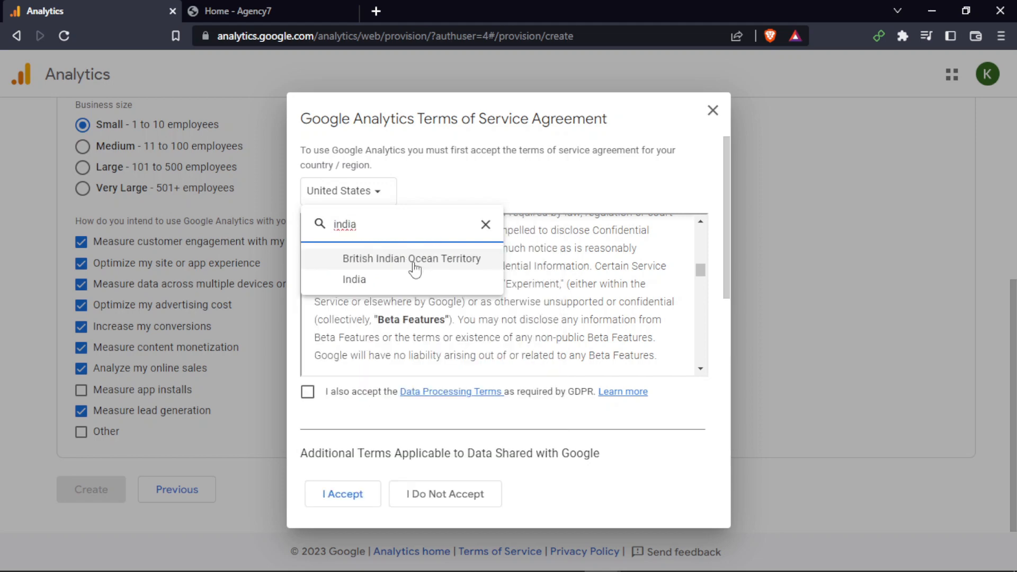
{"action": "left_click", "coordinate": [397, 280]}
{"action": "scroll", "coordinate": [564, 302], "scroll_direction": "down", "scroll_amount": 5}
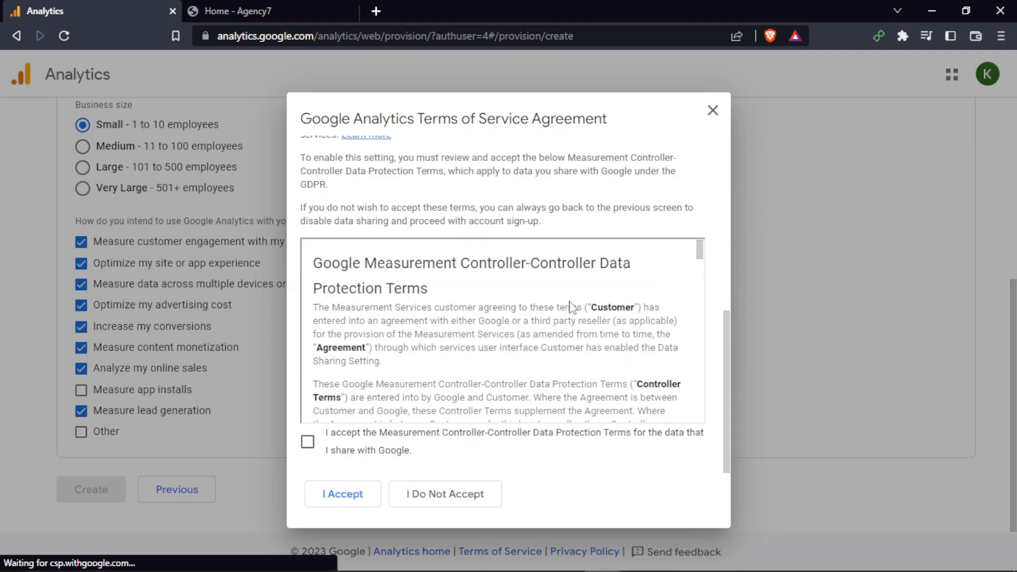
Accept the Data Processing Terms as required by GDPR in the terms of service agreement
{"action": "scroll", "coordinate": [372, 290], "scroll_direction": "up", "scroll_amount": 4}
{"action": "scroll", "coordinate": [358, 264], "scroll_direction": "up", "scroll_amount": 3}
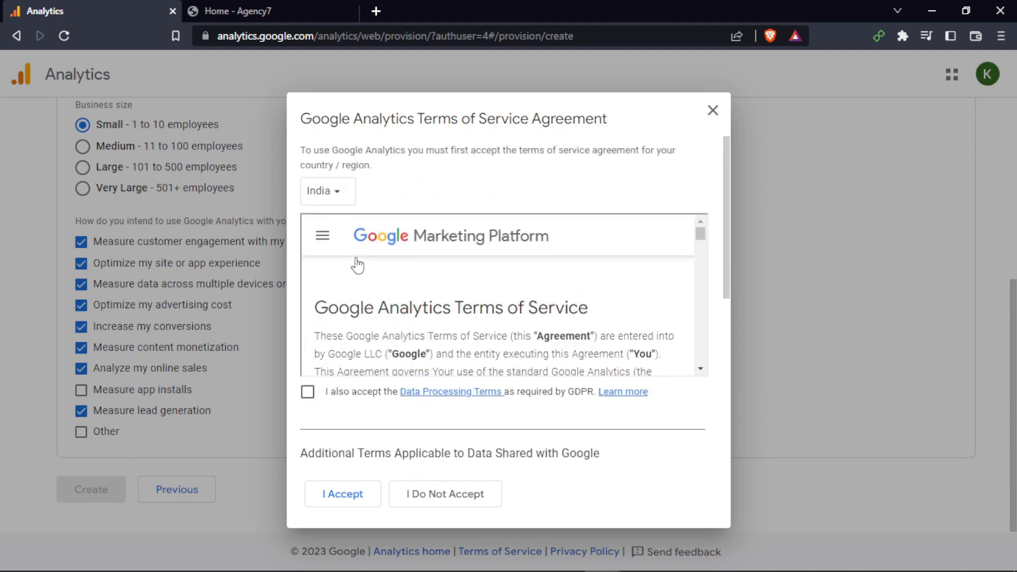
{"action": "scroll", "coordinate": [422, 292], "scroll_direction": "down", "scroll_amount": 5}
{"action": "scroll", "coordinate": [422, 292], "scroll_direction": "down", "scroll_amount": 10}
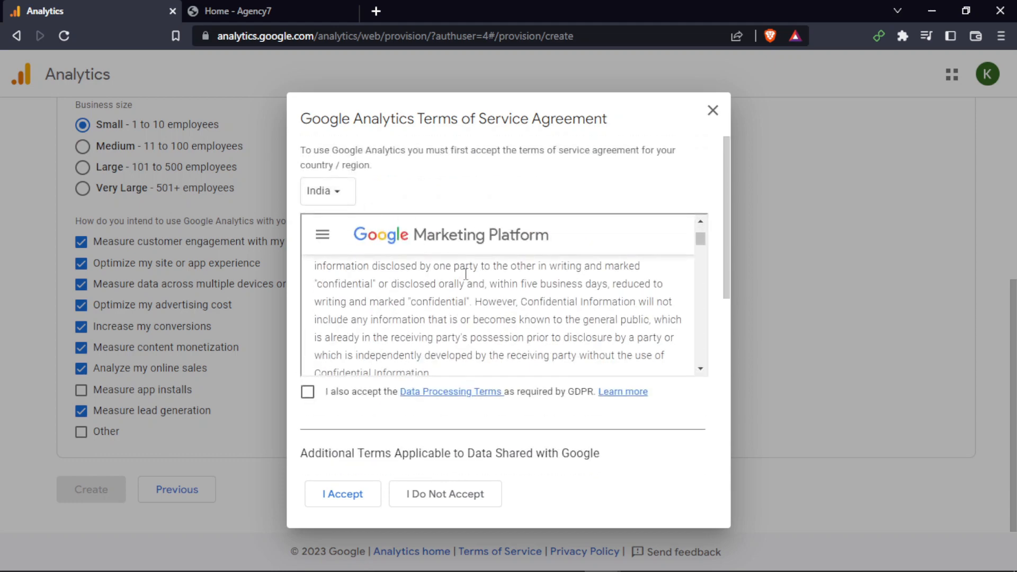
{"action": "left_click", "coordinate": [307, 392]}
Accept the Measurement Controller-Controller Data Protection Terms for shared data, then accept the whole terms of service agreement
{"action": "scroll", "coordinate": [535, 337], "scroll_direction": "down", "scroll_amount": 5}
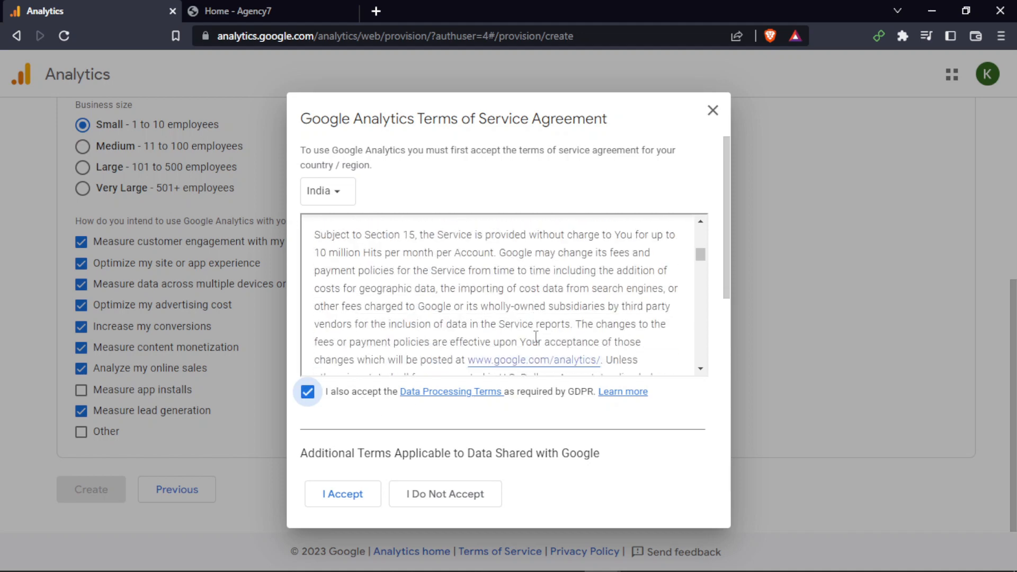
{"action": "scroll", "coordinate": [562, 407], "scroll_direction": "down", "scroll_amount": 4}
{"action": "scroll", "coordinate": [540, 339], "scroll_direction": "down", "scroll_amount": 3}
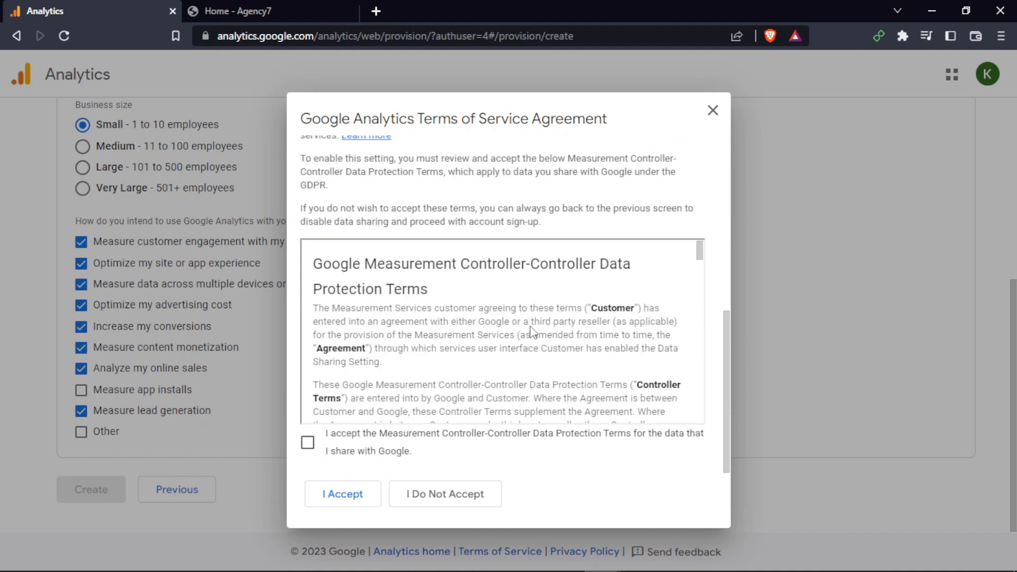
{"action": "scroll", "coordinate": [474, 326], "scroll_direction": "up", "scroll_amount": 3}
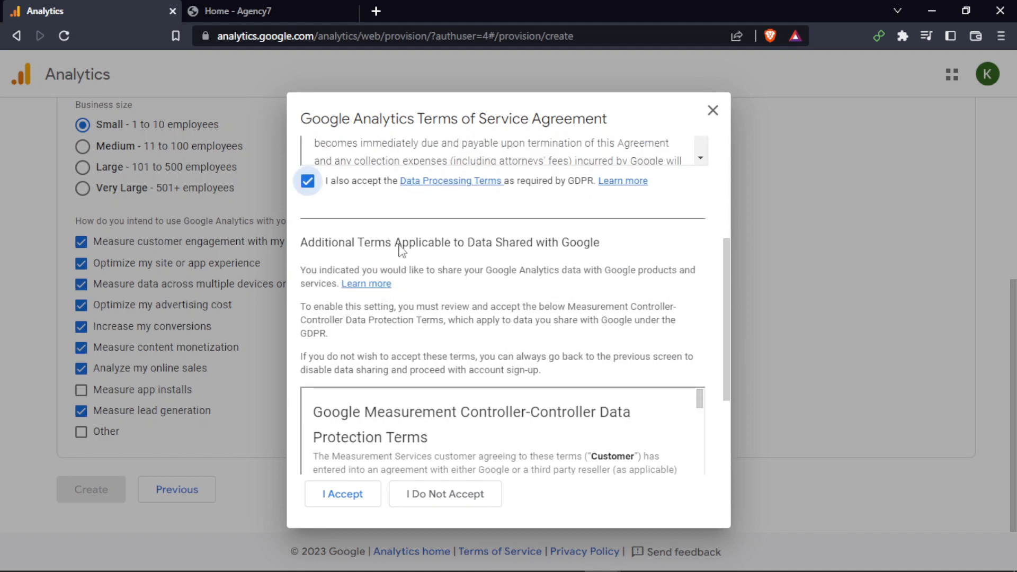
{"action": "left_click_drag", "start_coordinate": [401, 247], "coordinate": [564, 245]}
{"action": "left_click", "coordinate": [478, 267]}
{"action": "scroll", "coordinate": [478, 266], "scroll_direction": "down", "scroll_amount": 3}
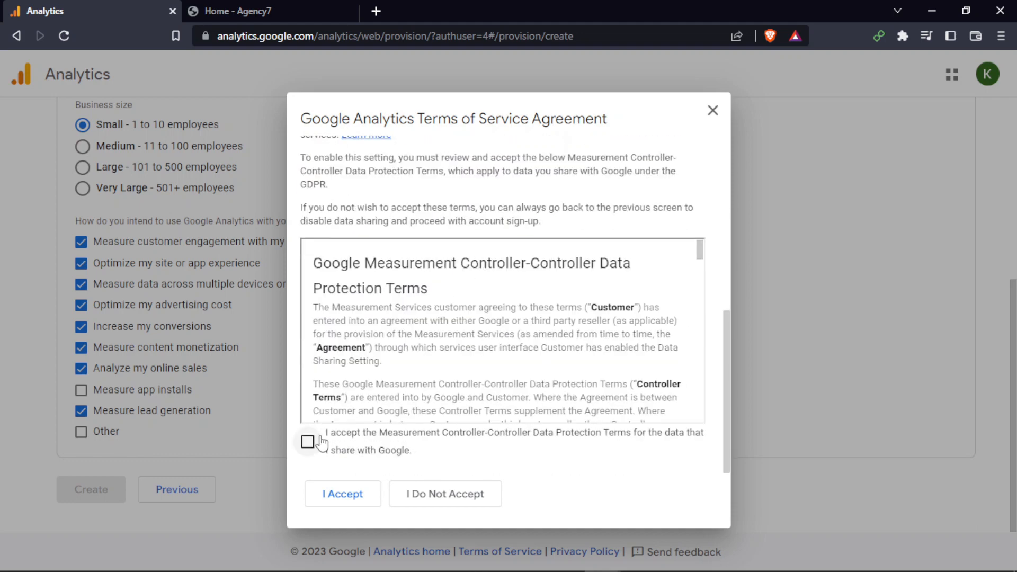
{"action": "left_click", "coordinate": [363, 496]}
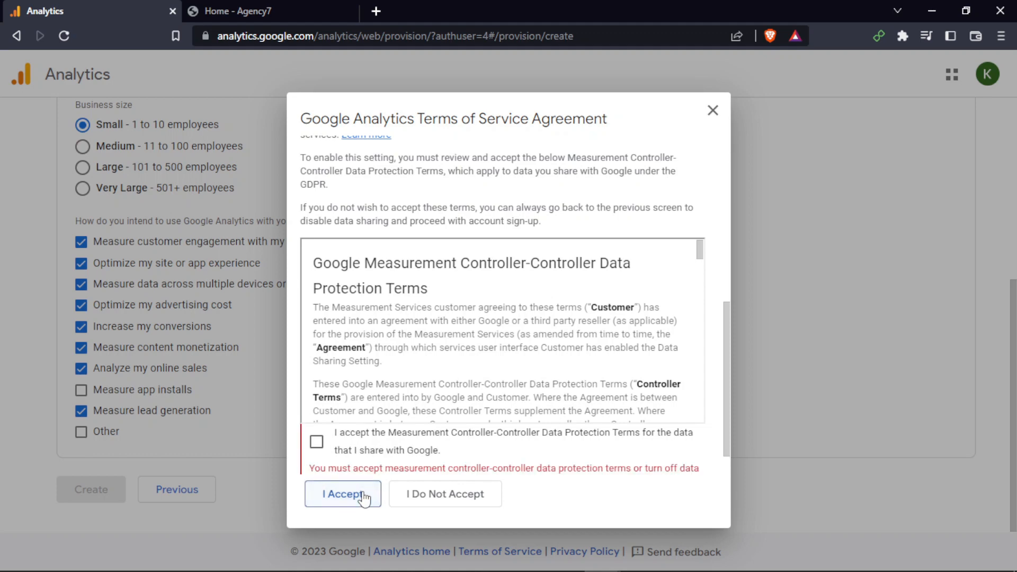
{"action": "left_click", "coordinate": [308, 441]}
{"action": "scroll", "coordinate": [403, 370], "scroll_direction": "down", "scroll_amount": 5}
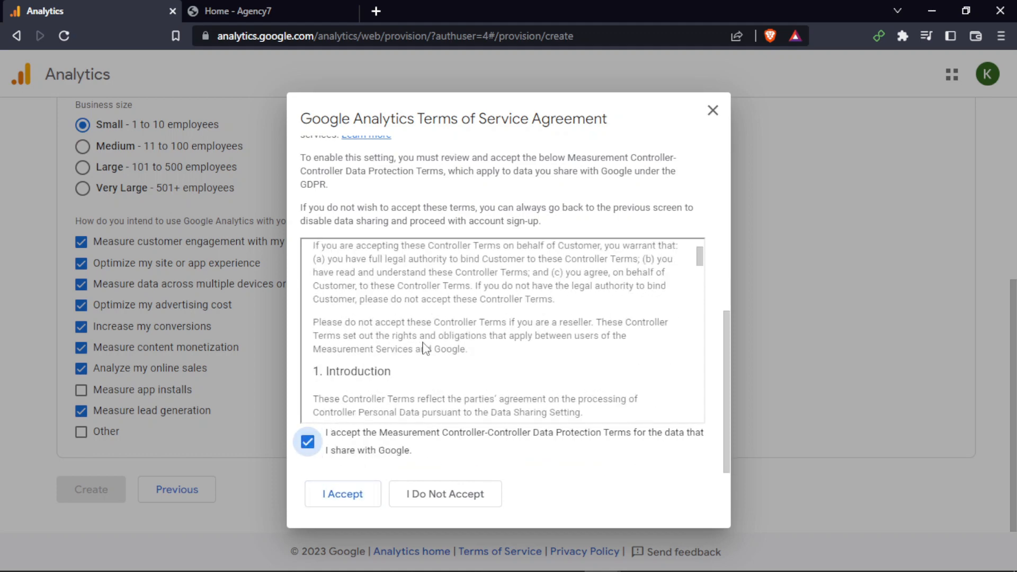
{"action": "left_click", "coordinate": [350, 495]}
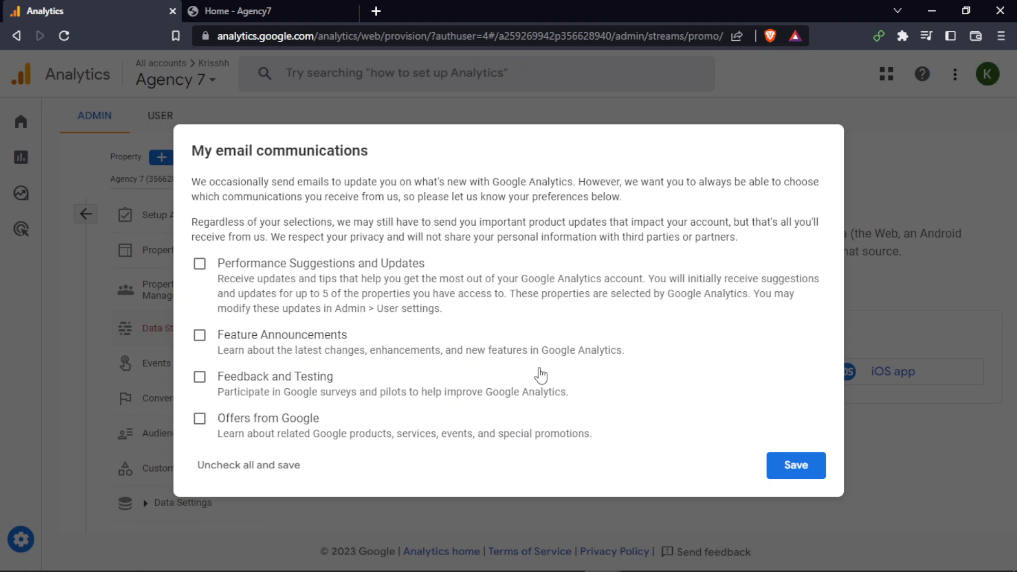
Subscribe to Performance Suggestions and Updates and Feature Announcements emails, and save the email communication preferences
{"action": "double_click", "coordinate": [539, 369]}
{"action": "left_click", "coordinate": [200, 264]}
{"action": "left_click", "coordinate": [199, 335]}
{"action": "left_click", "coordinate": [800, 467]}
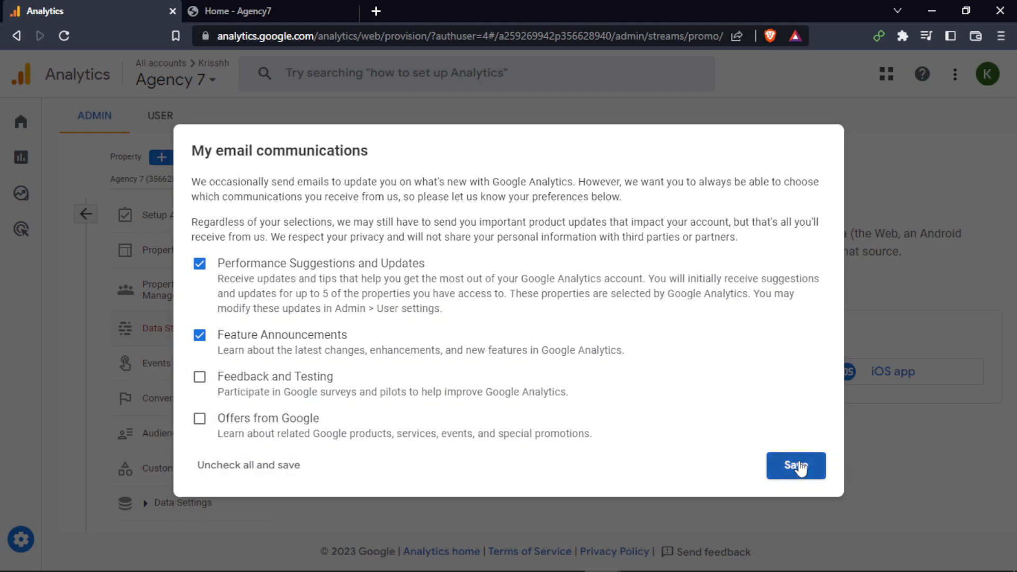